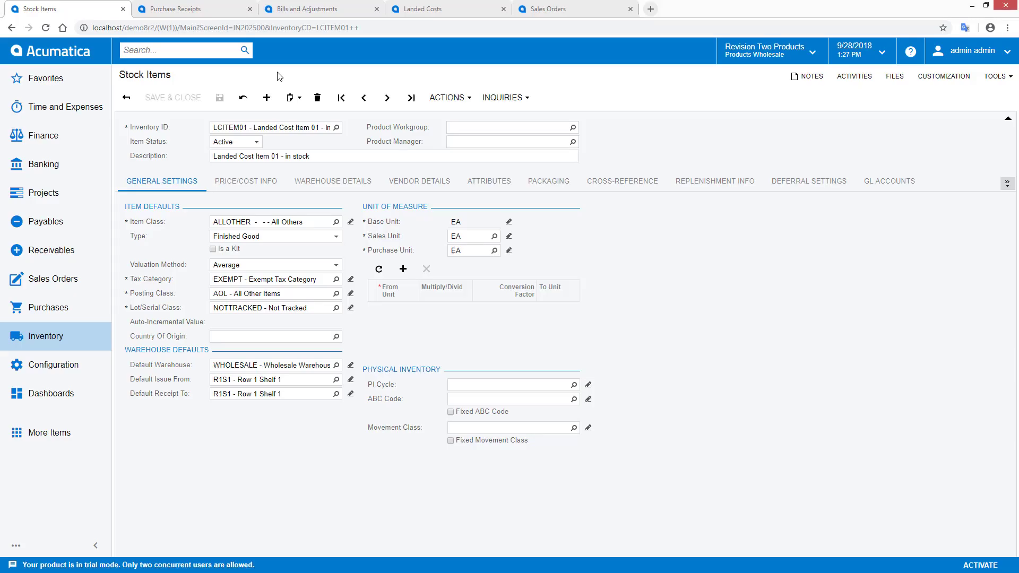
Review LCITEM01's price and cost info, with last cost 100.00, and its packaging dimensions.
click(248, 182)
click(423, 308)
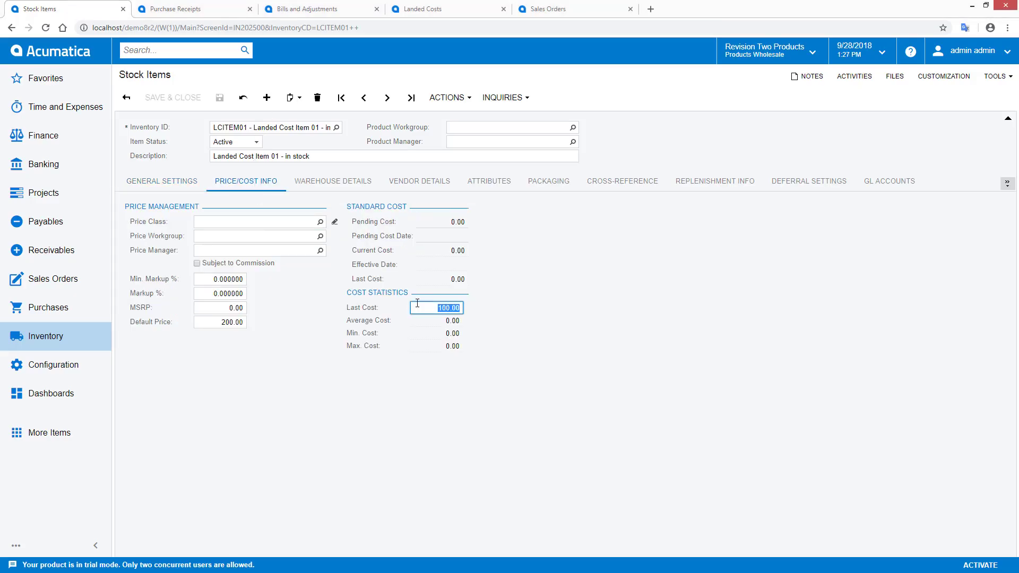
click(551, 189)
click(335, 264)
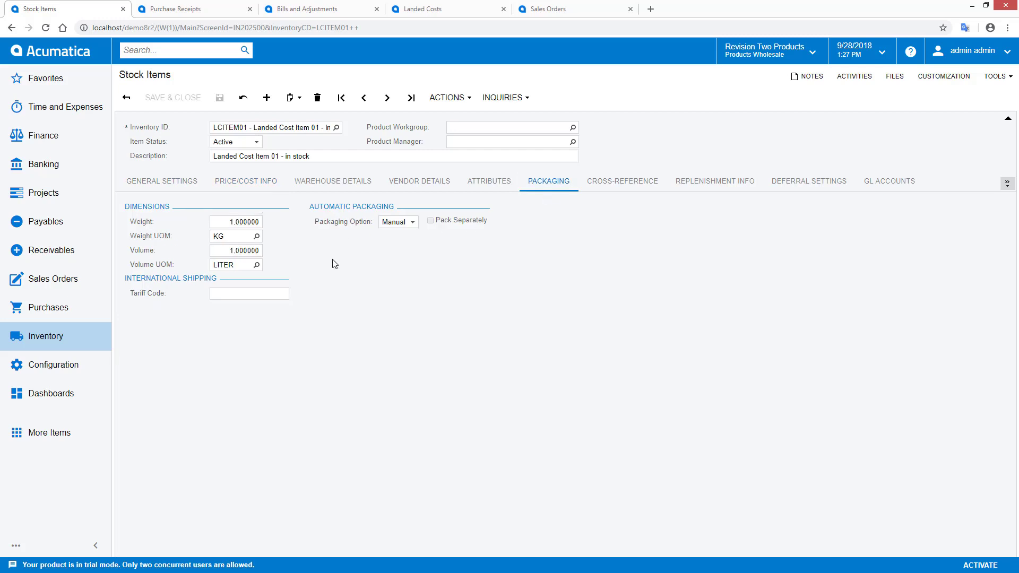
Check LCITEM02's price and cost info, then bring up purchase receipt PR000775.
click(387, 99)
click(272, 180)
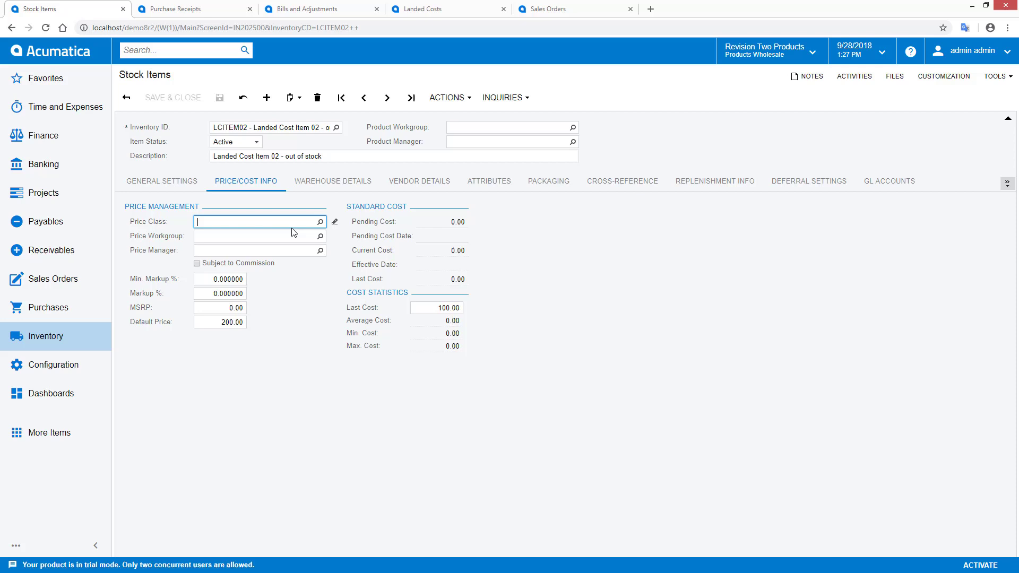
click(175, 182)
click(197, 9)
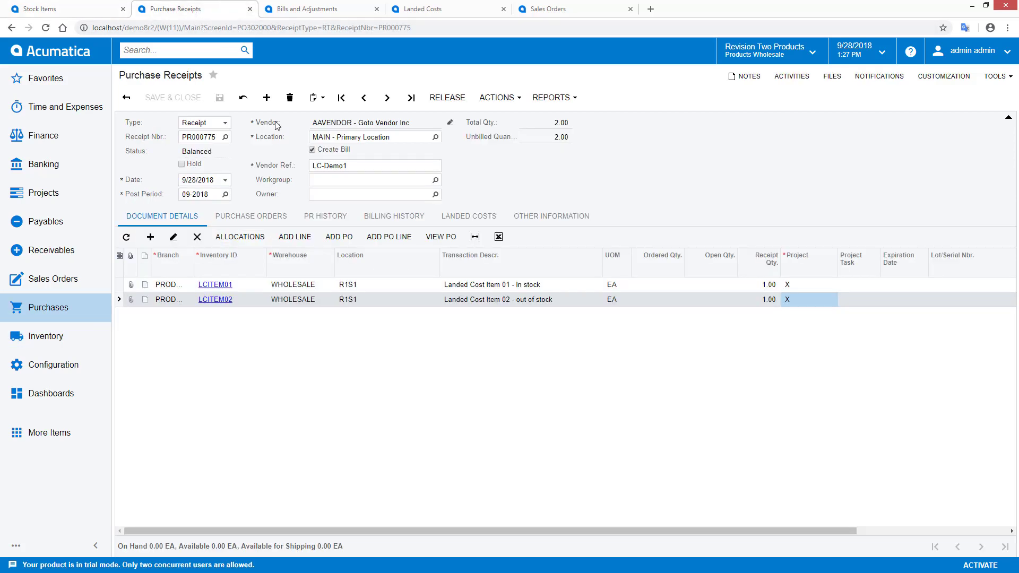
Release PR000775 and open its linked inventory receipt 000797.
click(447, 98)
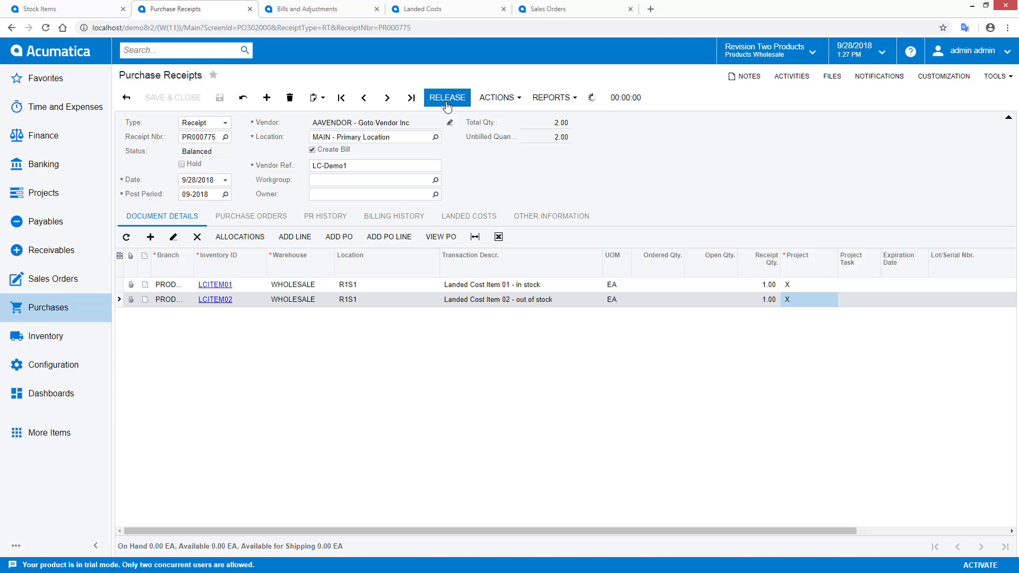
click(552, 216)
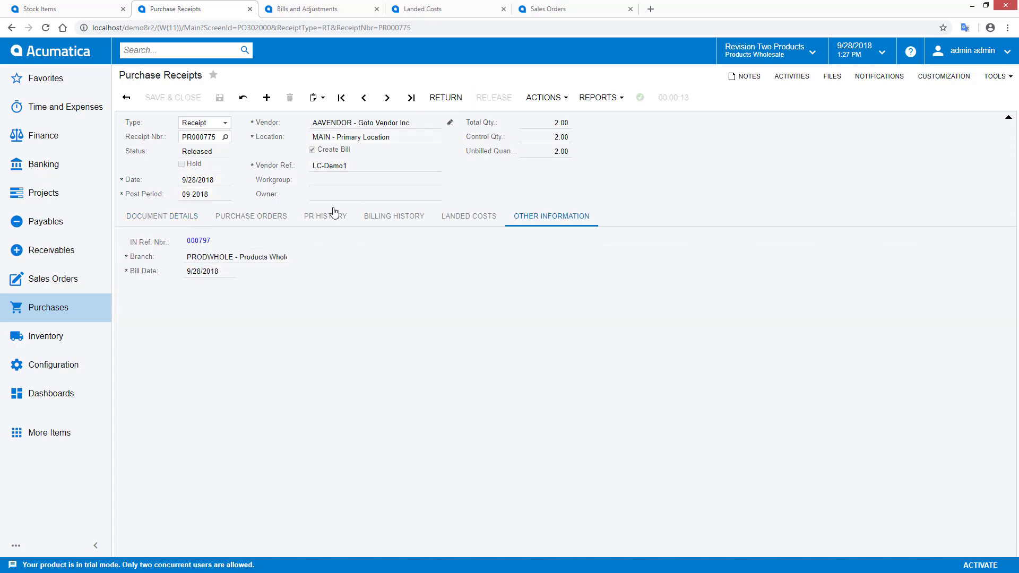
click(207, 243)
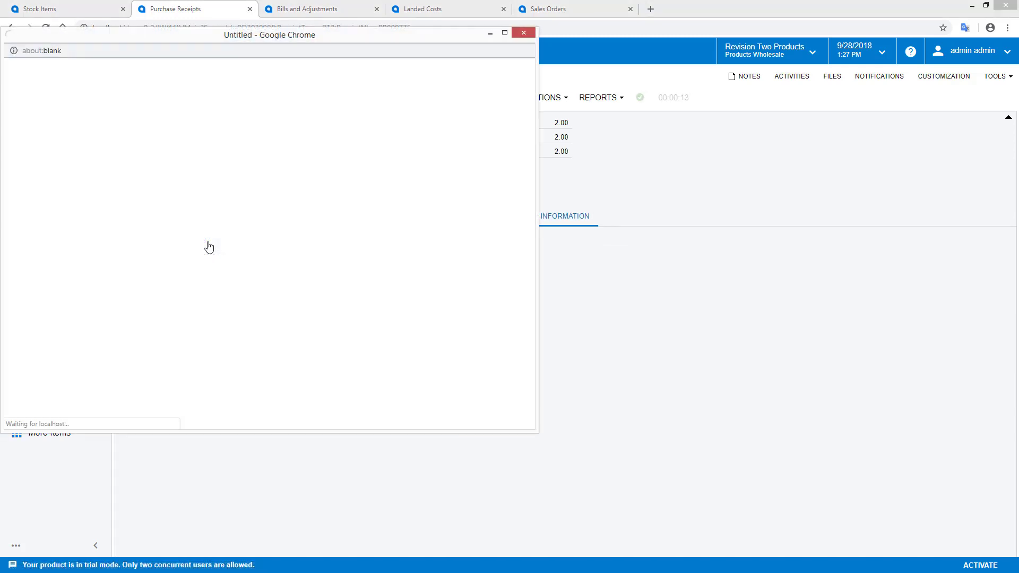
Inspect journal batch 00003370 from the inventory receipt, then close both windows.
click(153, 197)
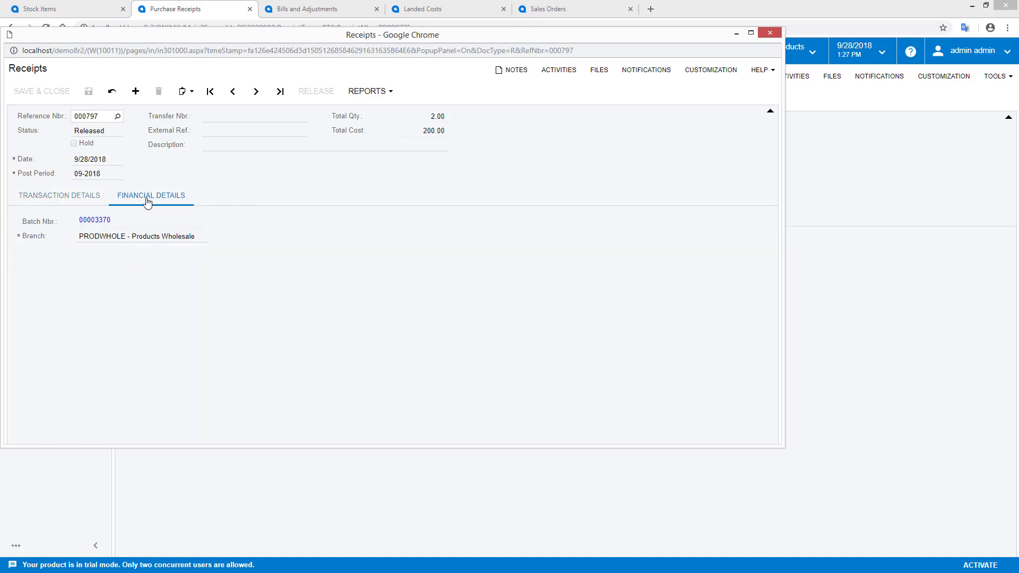
click(102, 223)
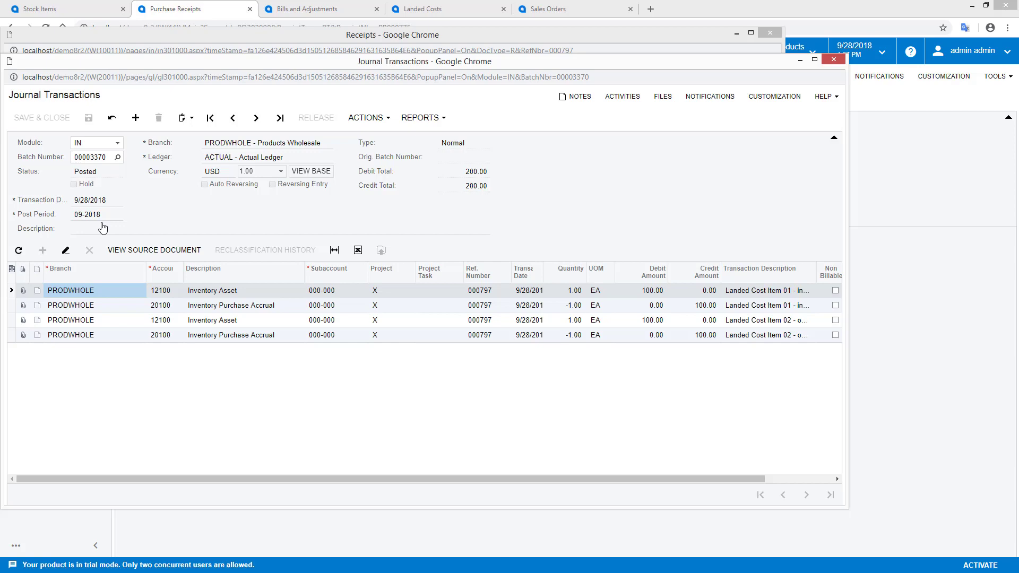
click(833, 59)
click(767, 33)
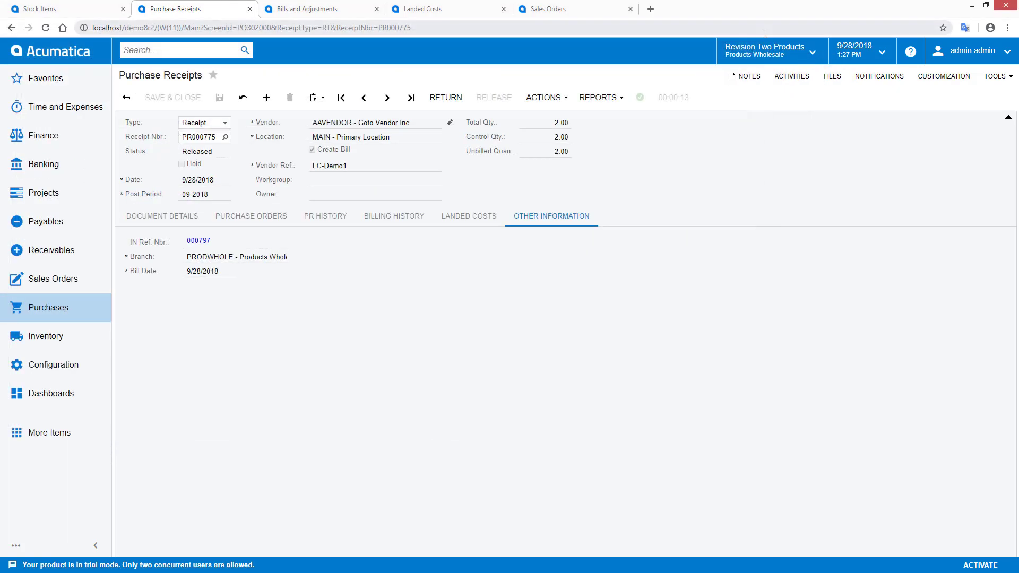
Describe the latest bill as 'vendor bill for purchased items', remove Hold, and release it.
click(329, 9)
click(412, 98)
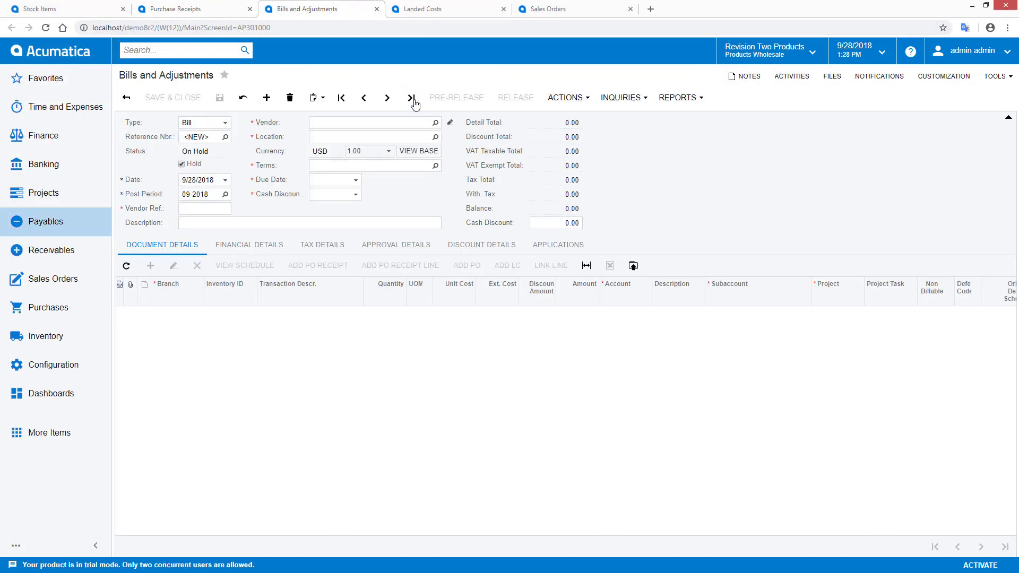
click(229, 223)
text(vendor bill for purchased items)
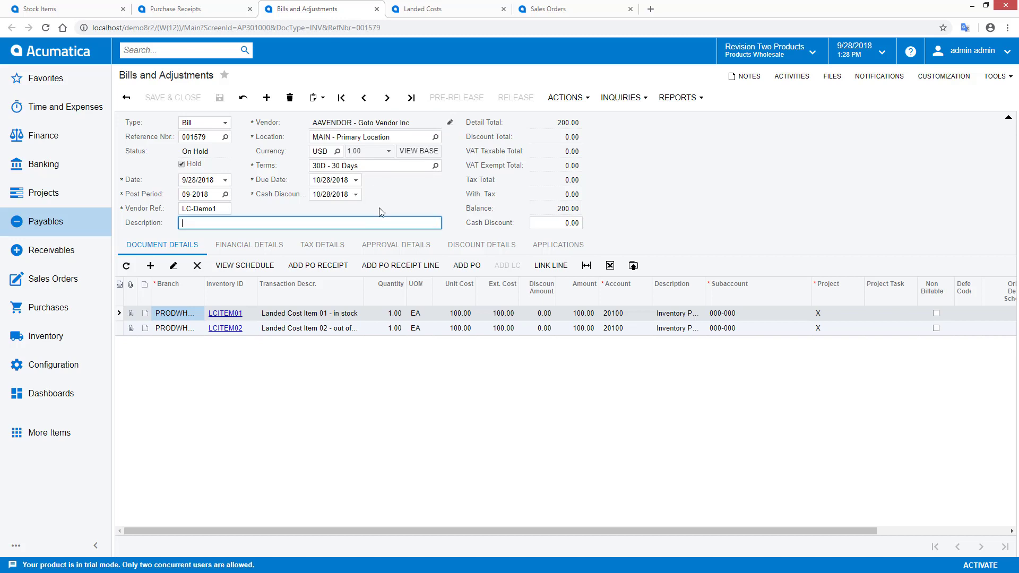
click(190, 165)
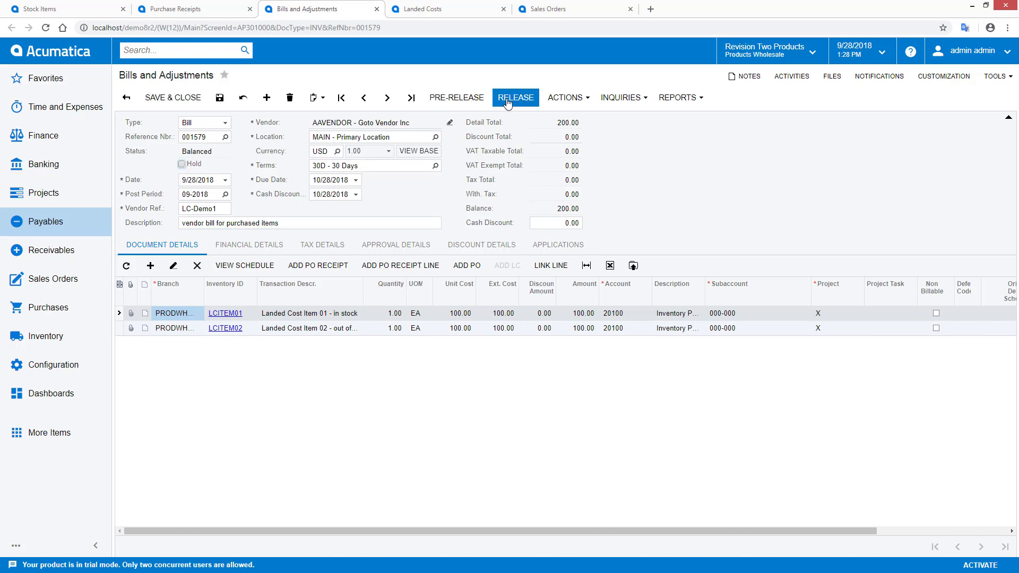
click(508, 101)
Review the bill's posted AP journal batch AP002437.
click(267, 261)
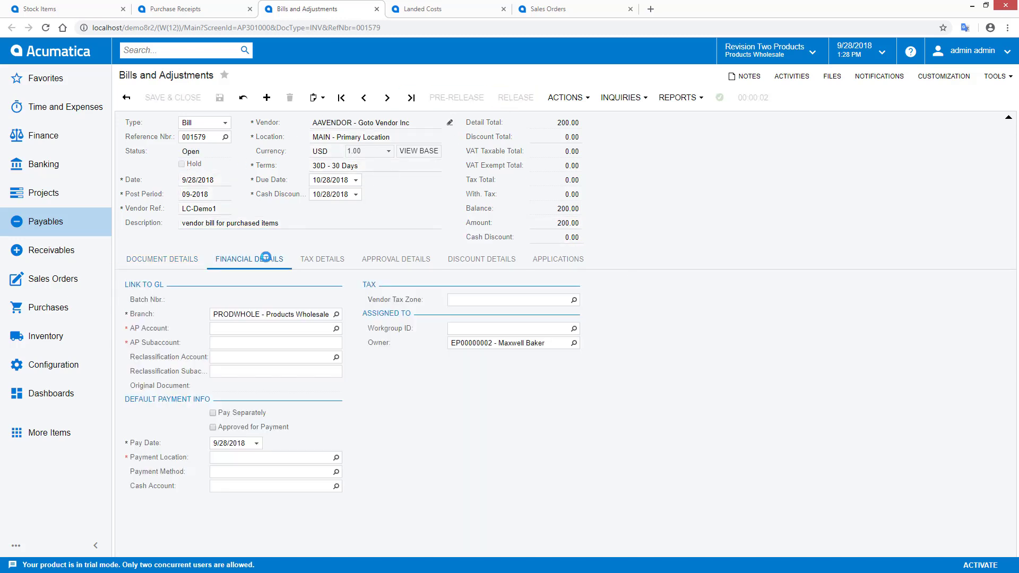
click(229, 298)
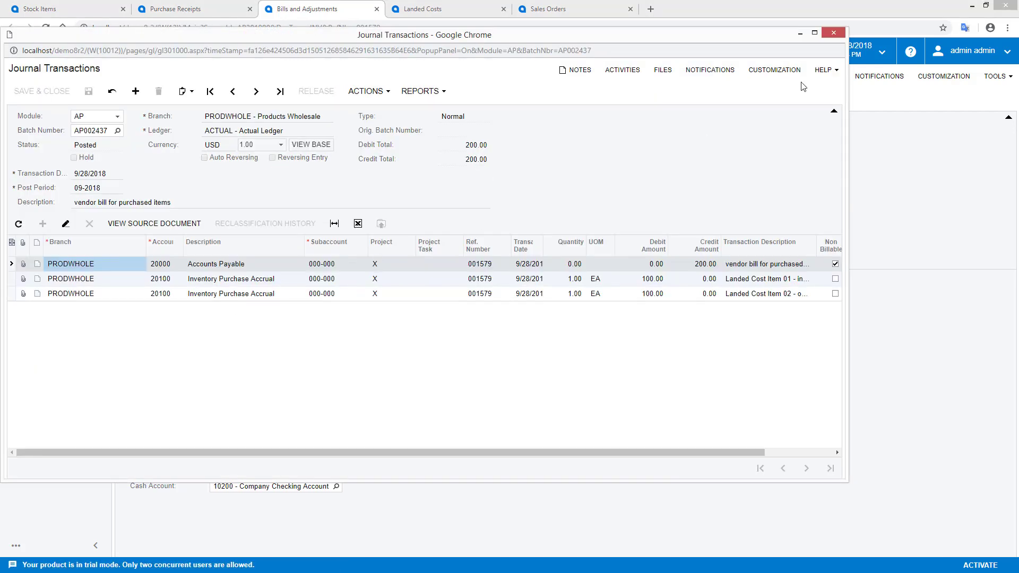
click(831, 32)
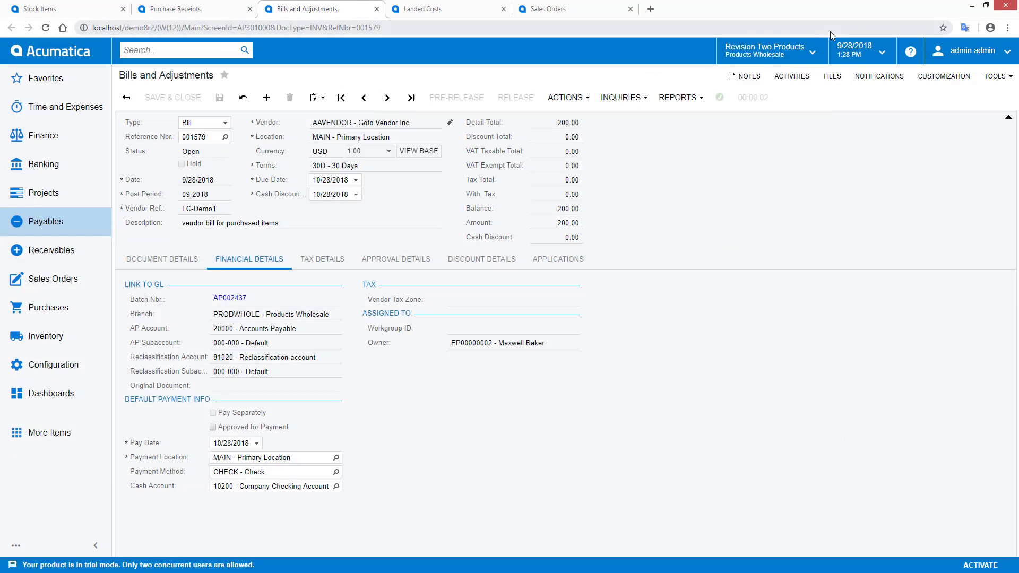
Attach purchase receipt PR000775's lines to landed cost LC000076.
click(442, 11)
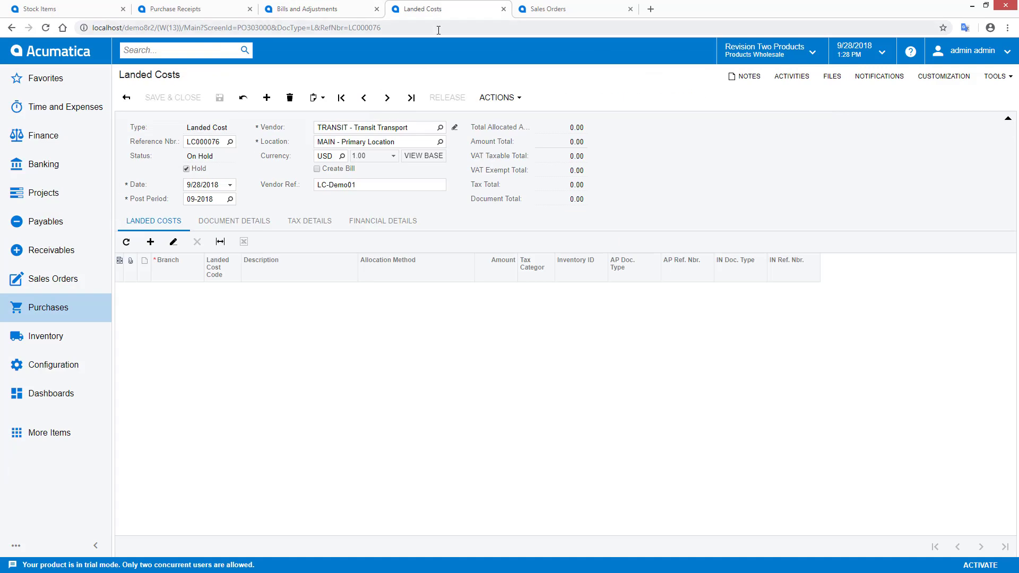
click(234, 222)
click(210, 244)
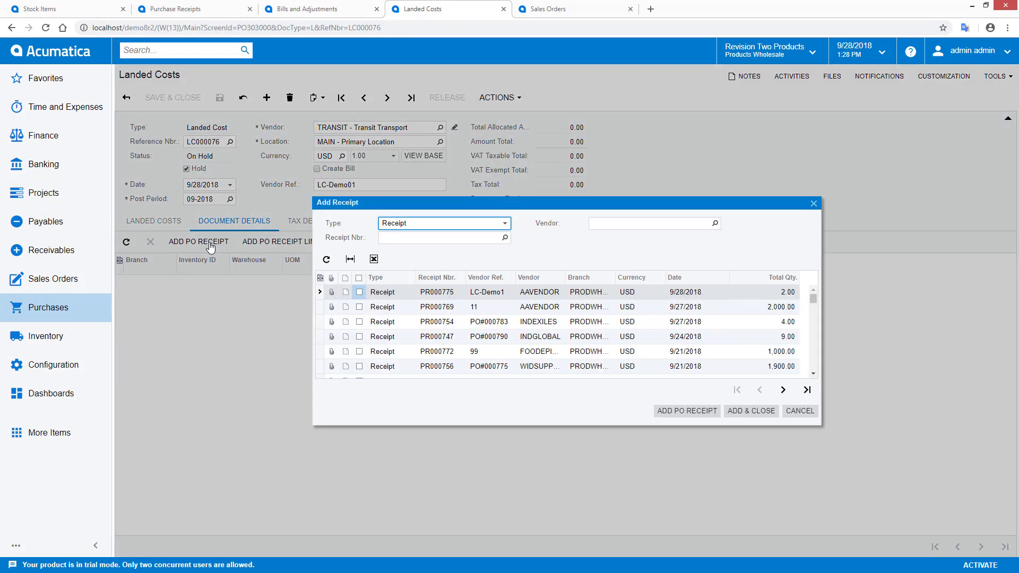
click(360, 292)
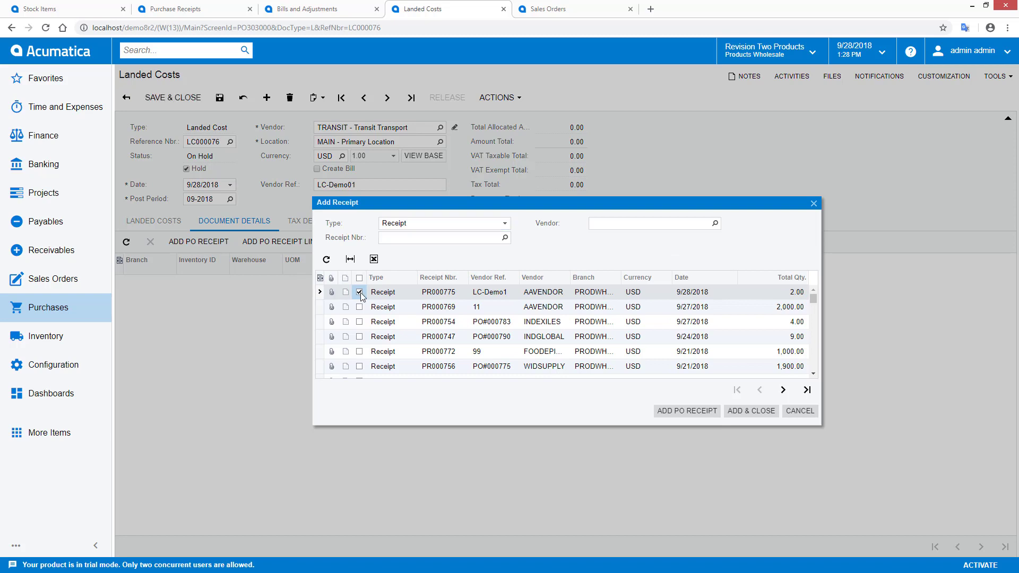
click(750, 411)
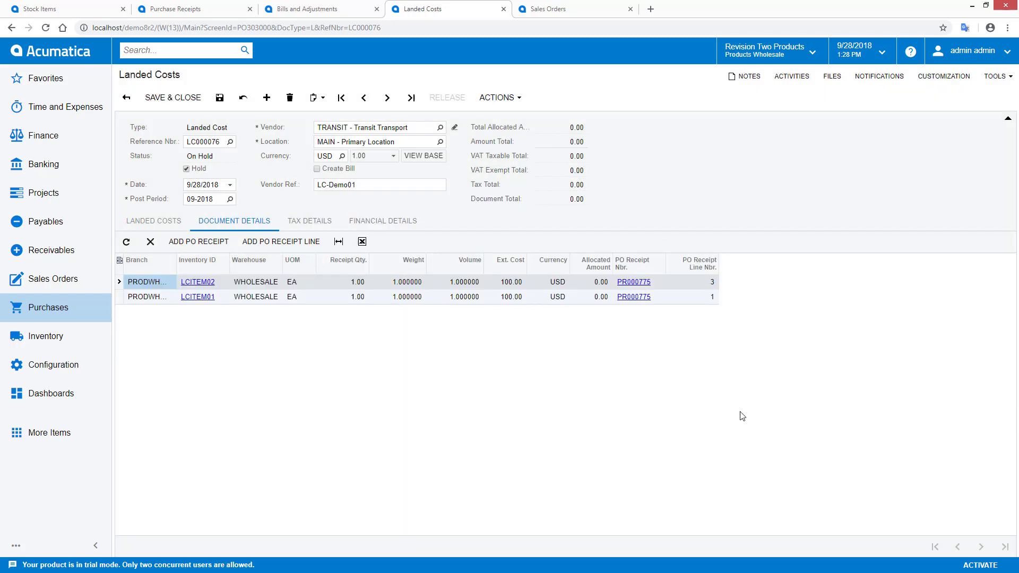
Add a 20.00 TRANSPORT line and save, confirming 10.00 allocated to each receipt line.
click(155, 221)
click(152, 242)
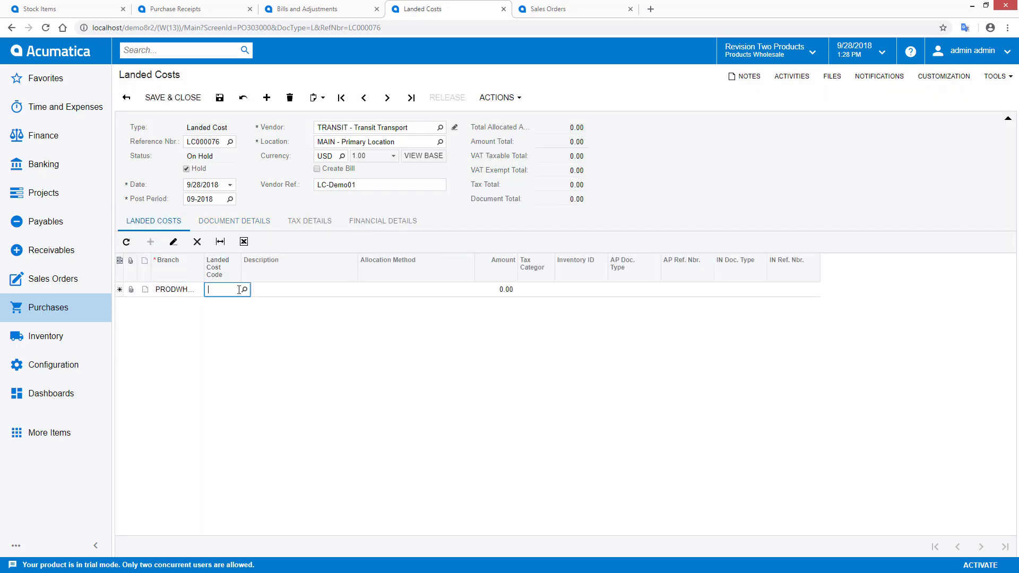
click(244, 289)
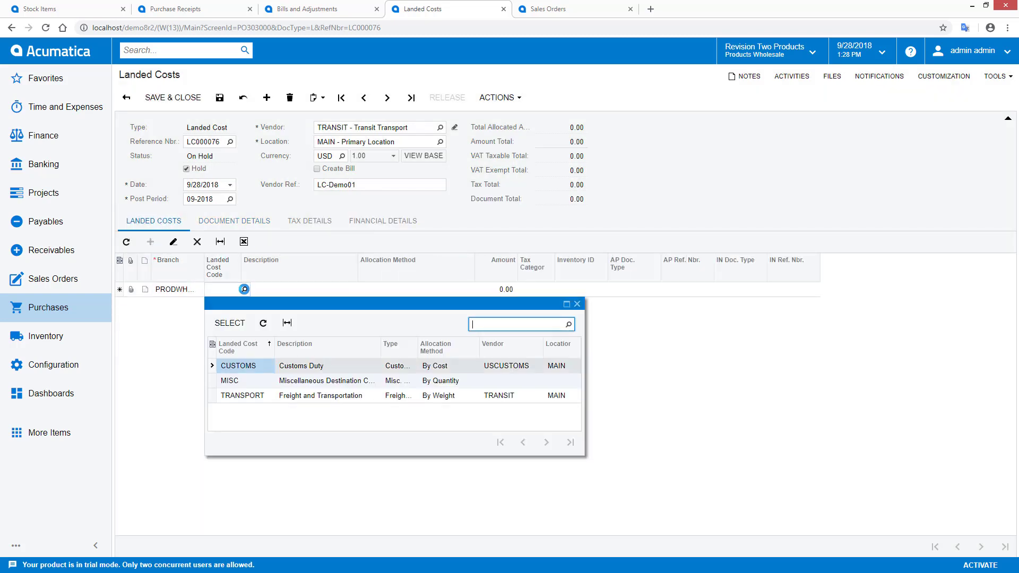
double_click(241, 395)
key(Tab)
key(Tab)
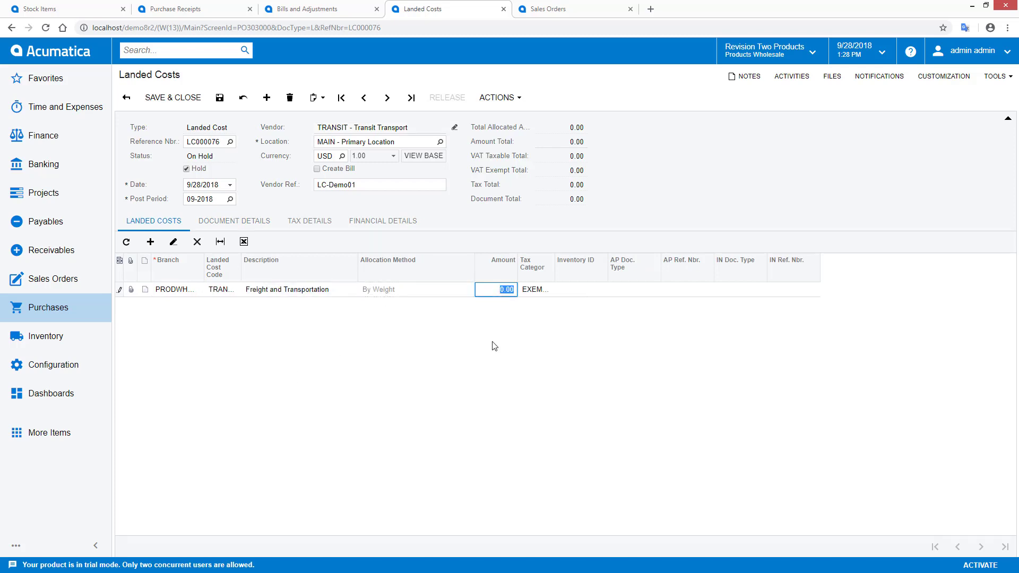
text(20)
key(Tab)
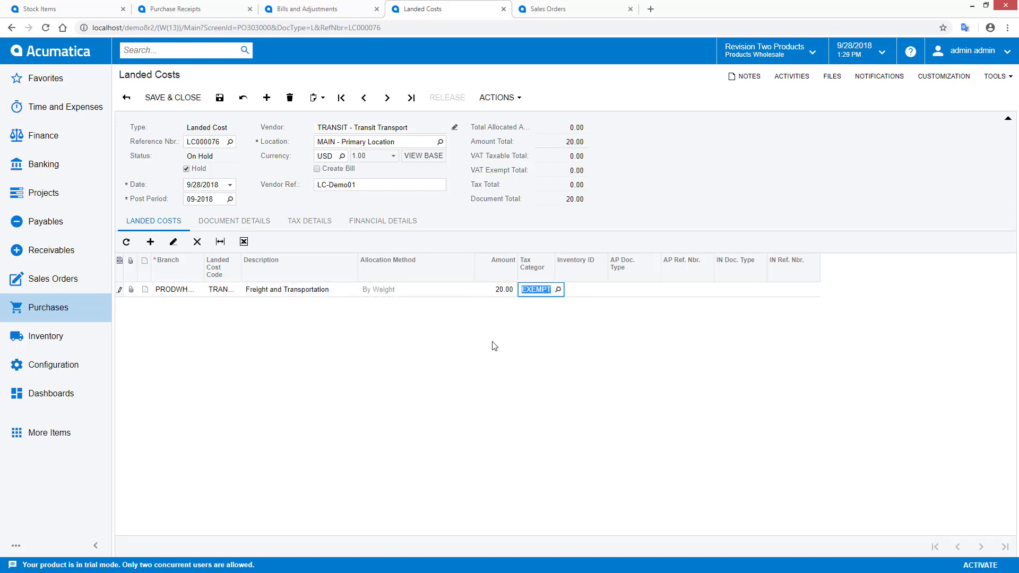
click(219, 98)
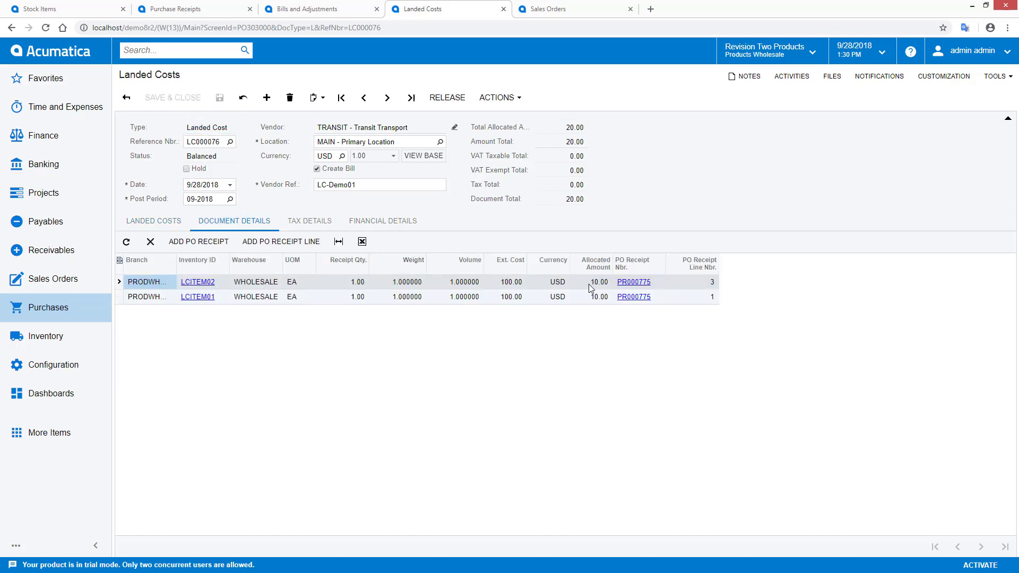
click(599, 297)
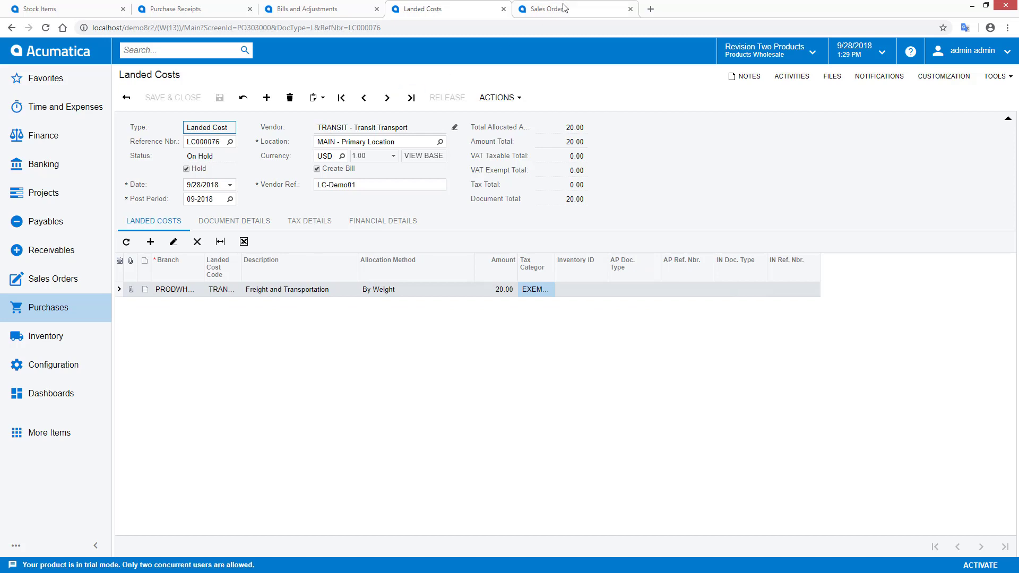
Add a line for 1 unit of LCITEM02 to the sales order and save it.
click(564, 8)
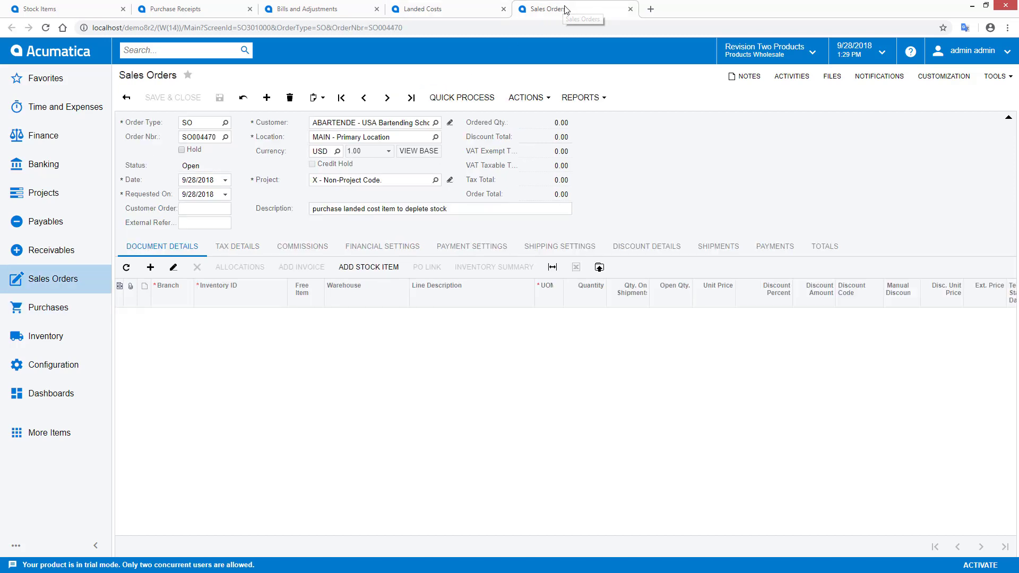
click(151, 266)
key(Tab)
text(LCITEM02)
key(Tab)
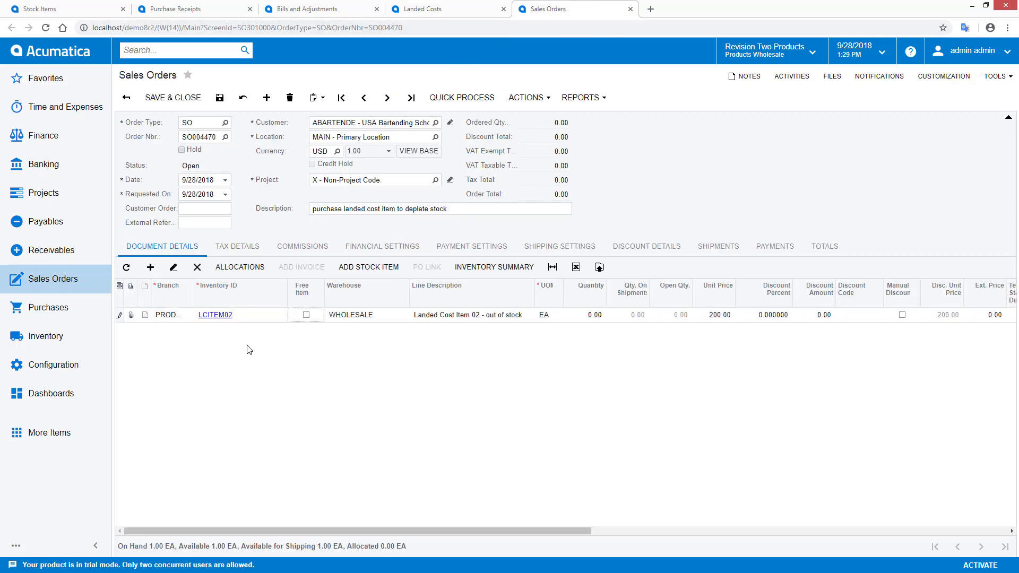
key(Tab)
key(Tab)
key(Tab)
key(Tab)
text(1)
key(Tab)
click(219, 98)
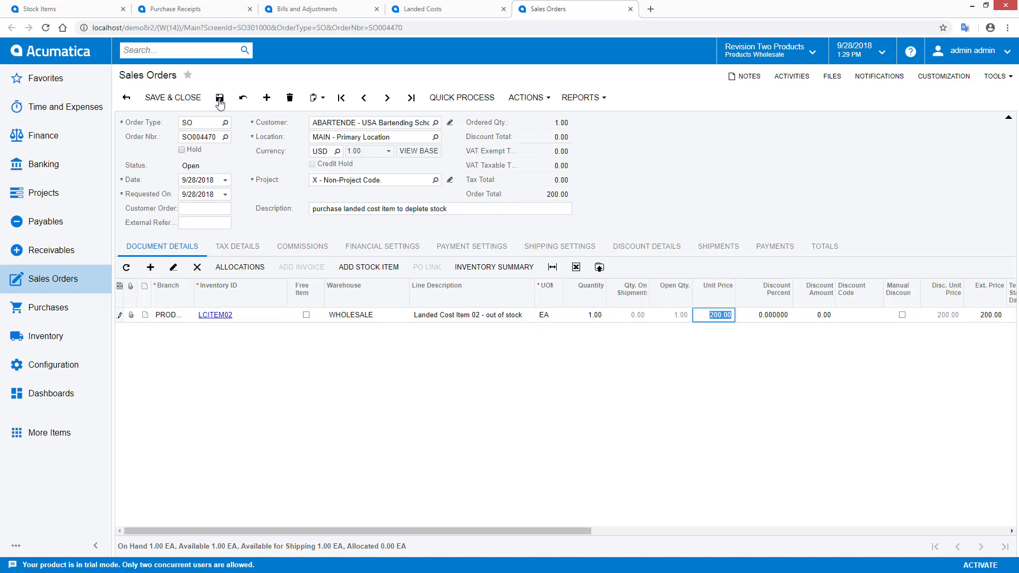
Quick Process the order to create its shipment and invoice.
click(452, 99)
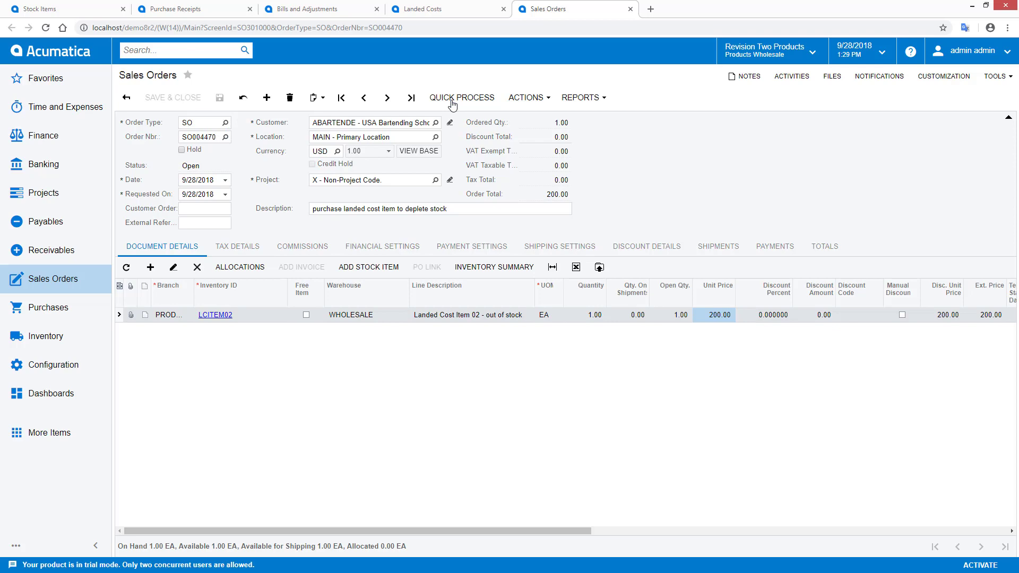
click(583, 386)
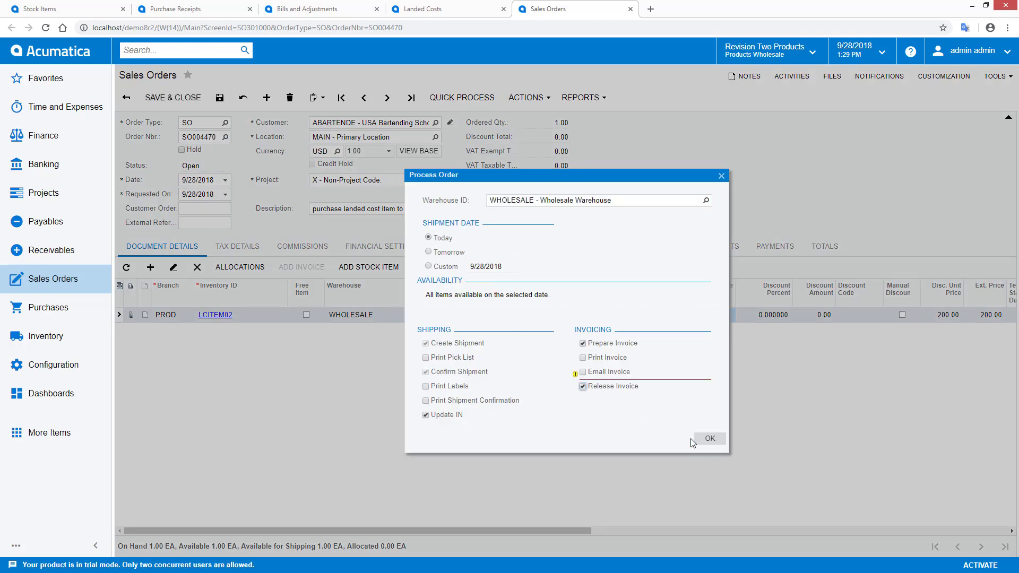
click(709, 439)
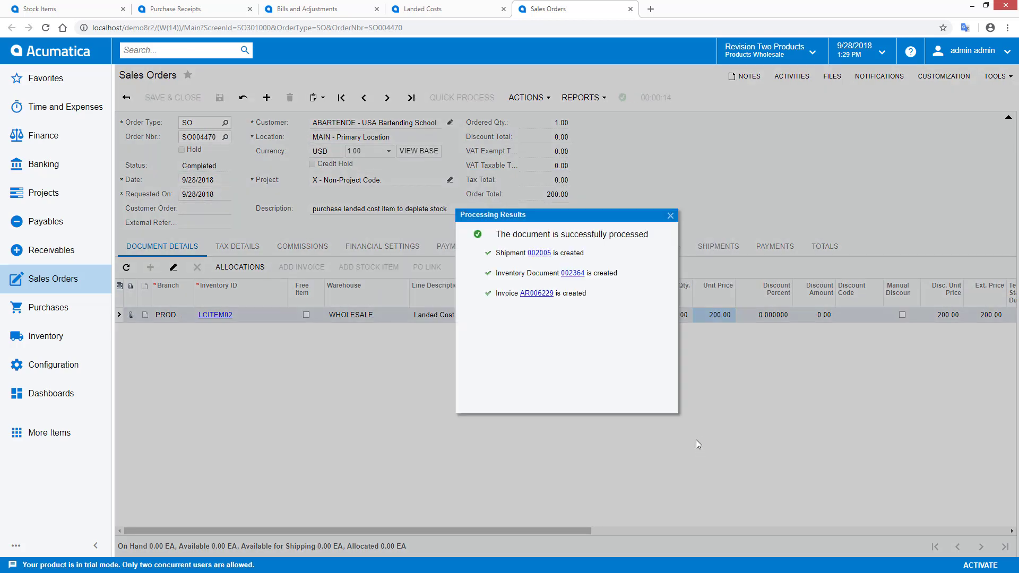
Take landed cost LC000076 off hold, save it, and release it.
click(670, 215)
click(407, 9)
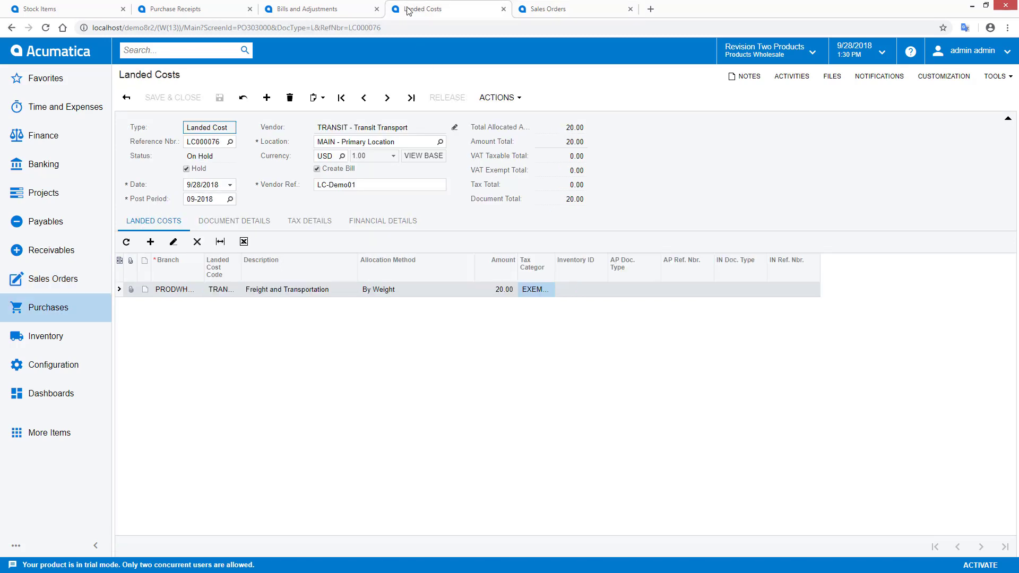
click(186, 169)
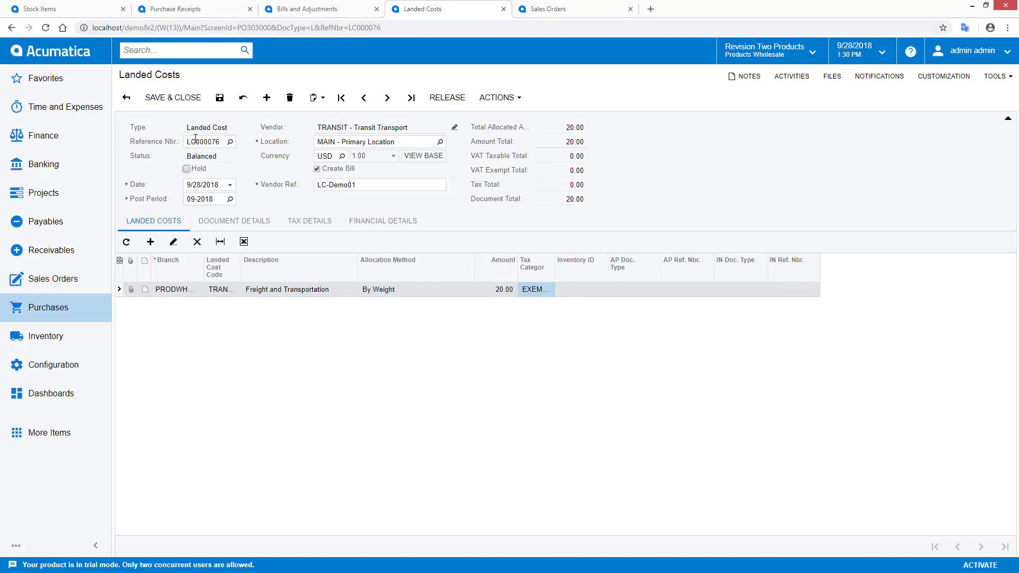
click(219, 97)
click(447, 97)
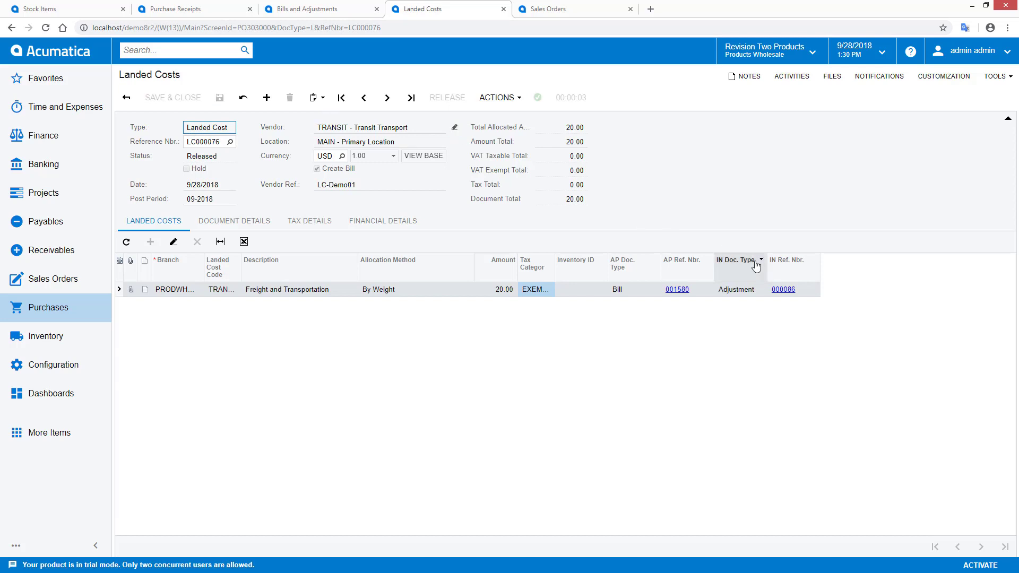
Review adjustment 000086's batch 00003372 variance and asset entries, then open vendor bill 001580.
click(787, 290)
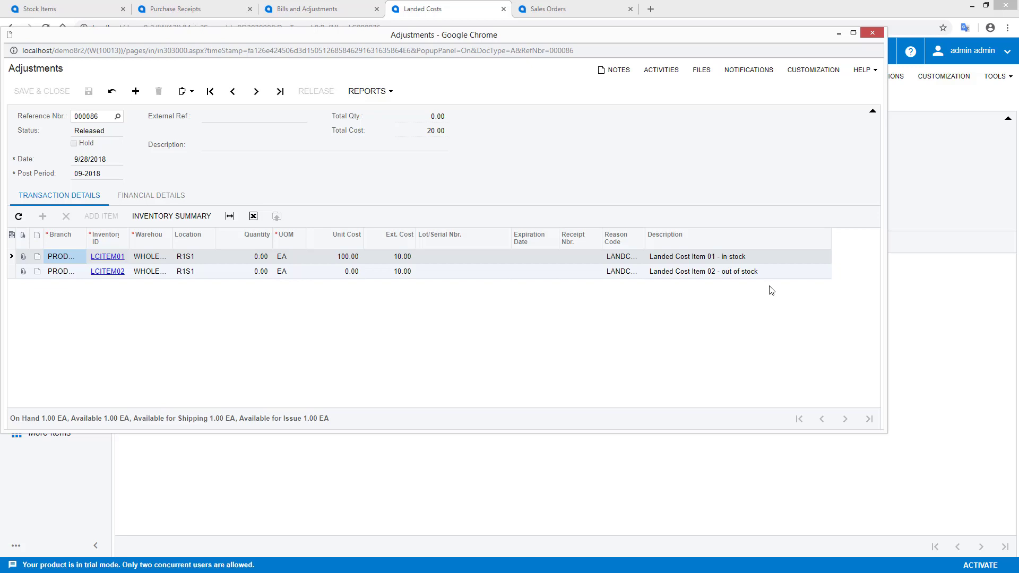
click(154, 196)
click(105, 223)
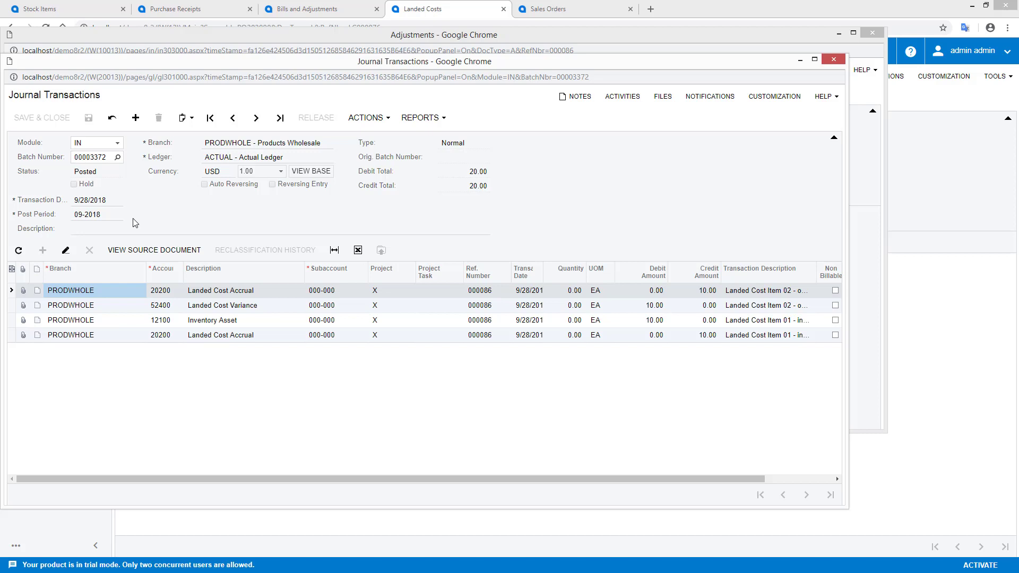
click(139, 308)
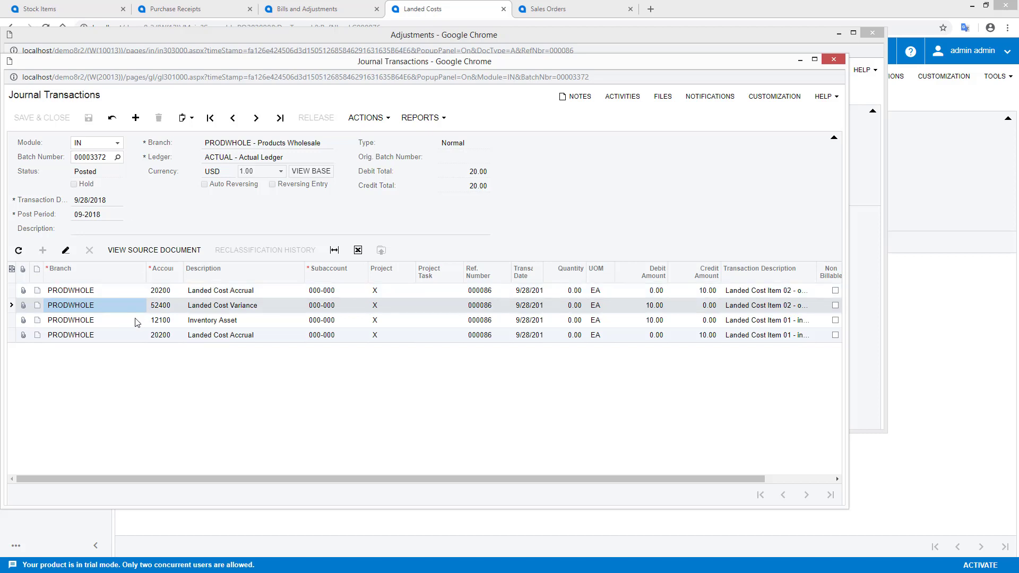
click(136, 322)
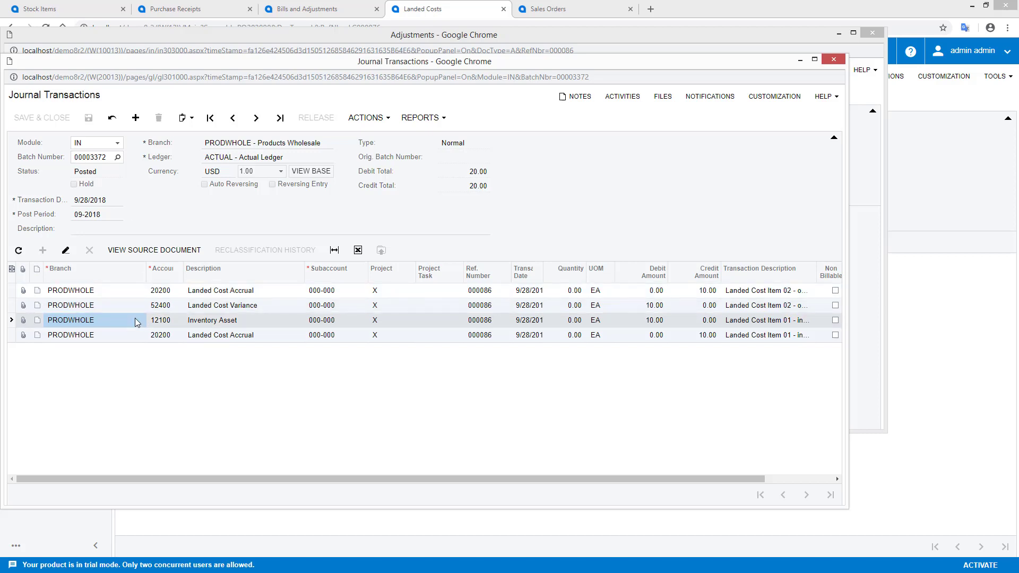
click(832, 59)
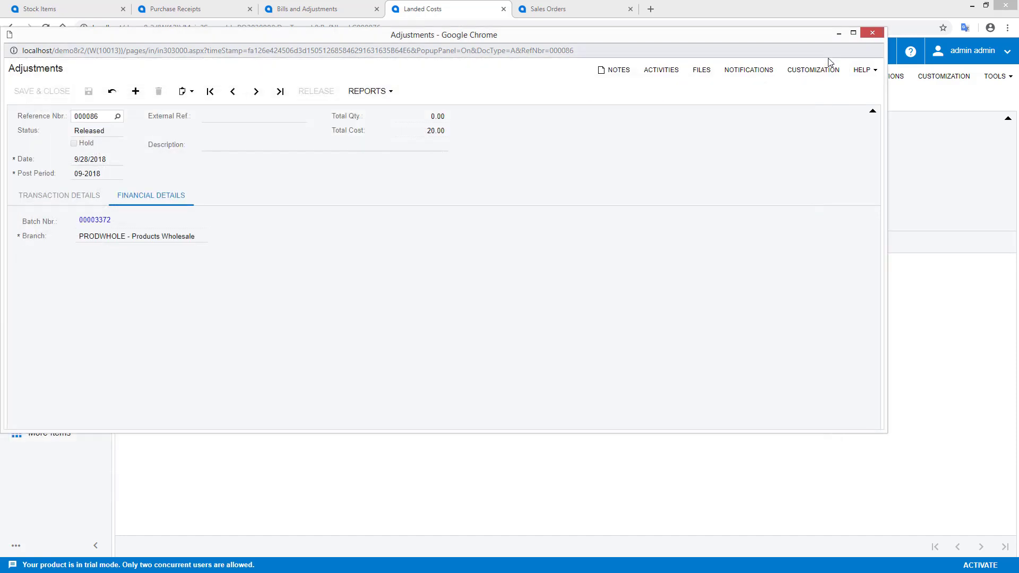
click(868, 35)
click(677, 290)
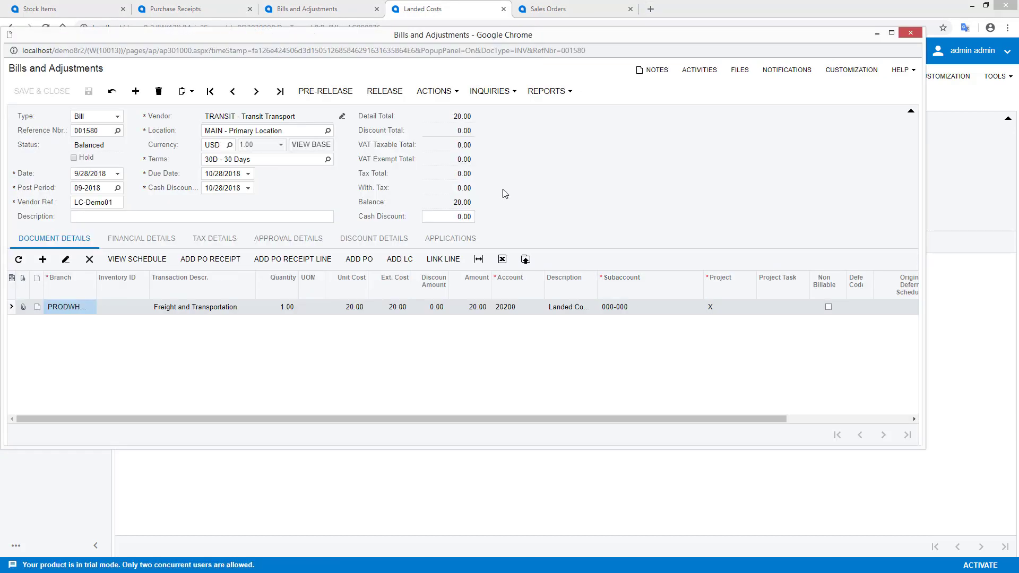
Release Transit Transport bill 001580 and review its AP batch AP002438.
click(382, 93)
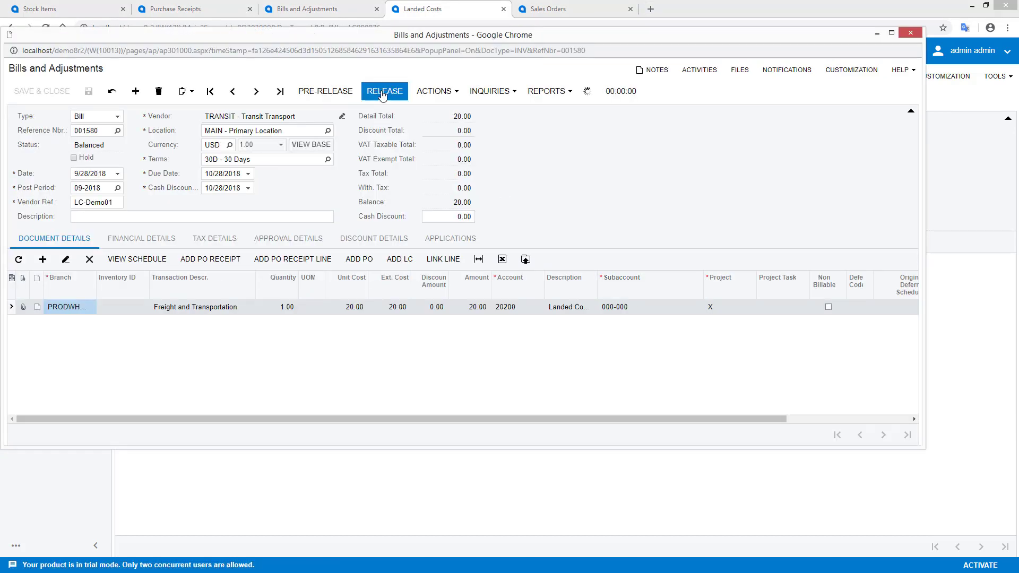
click(143, 252)
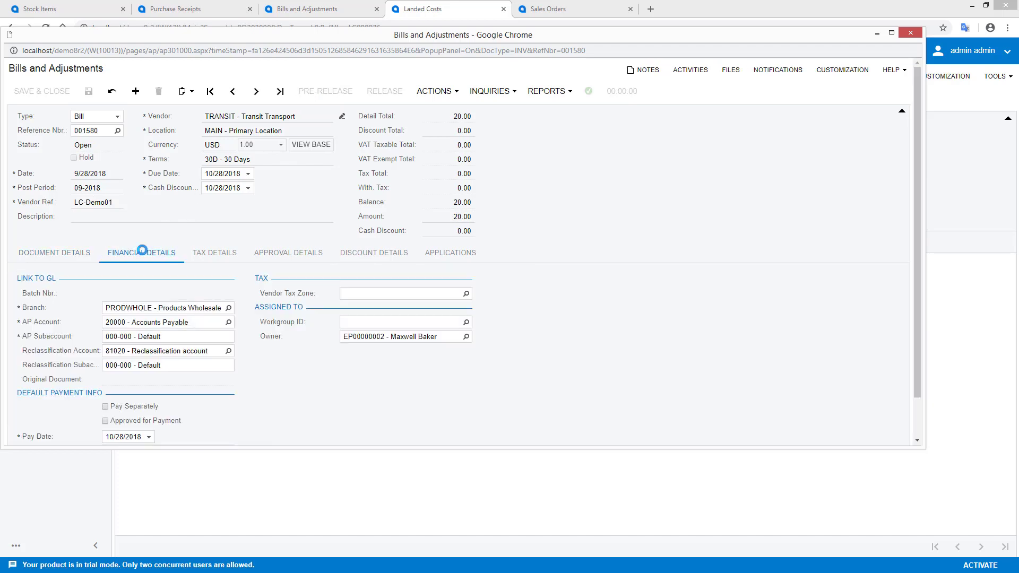
click(118, 295)
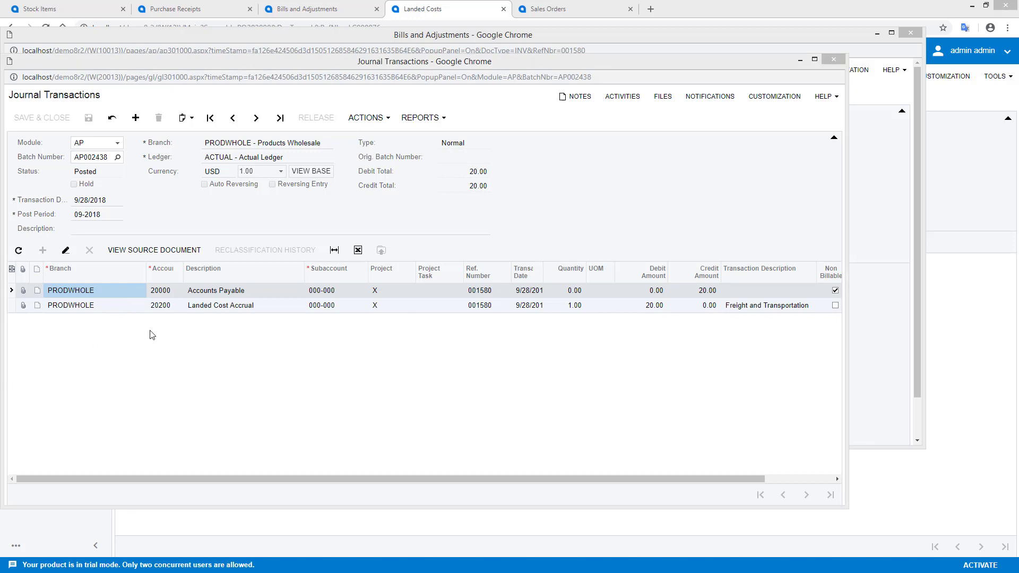
click(833, 59)
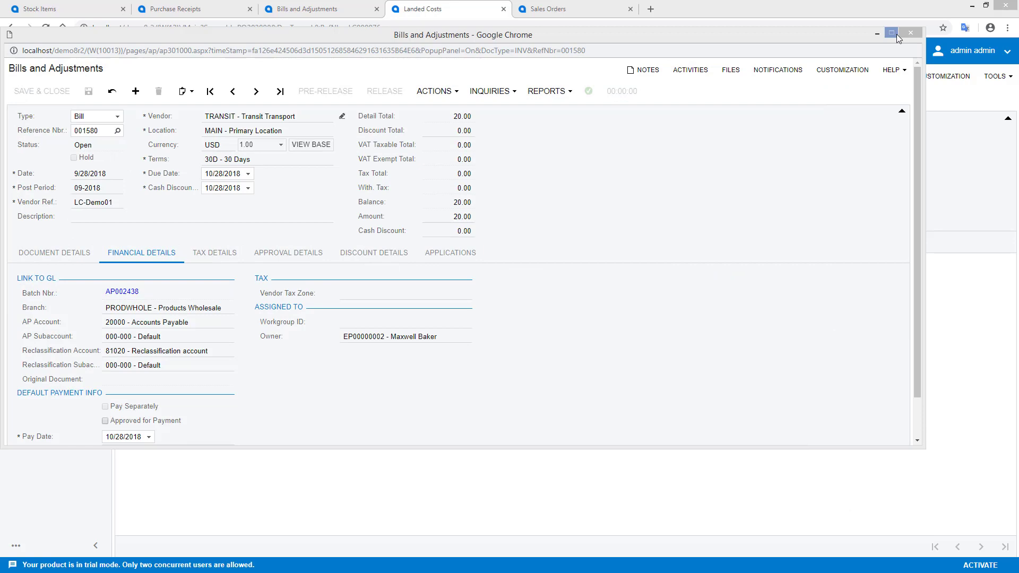
click(911, 33)
Compare the average costs of LCITEM02 and LCITEM01, which shows 110.00.
click(35, 11)
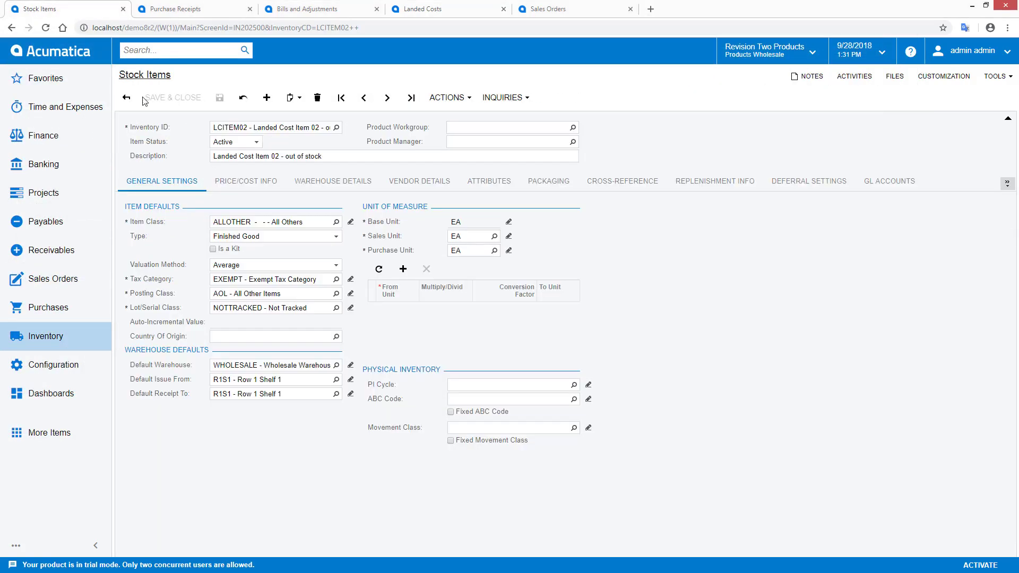
click(235, 181)
click(243, 99)
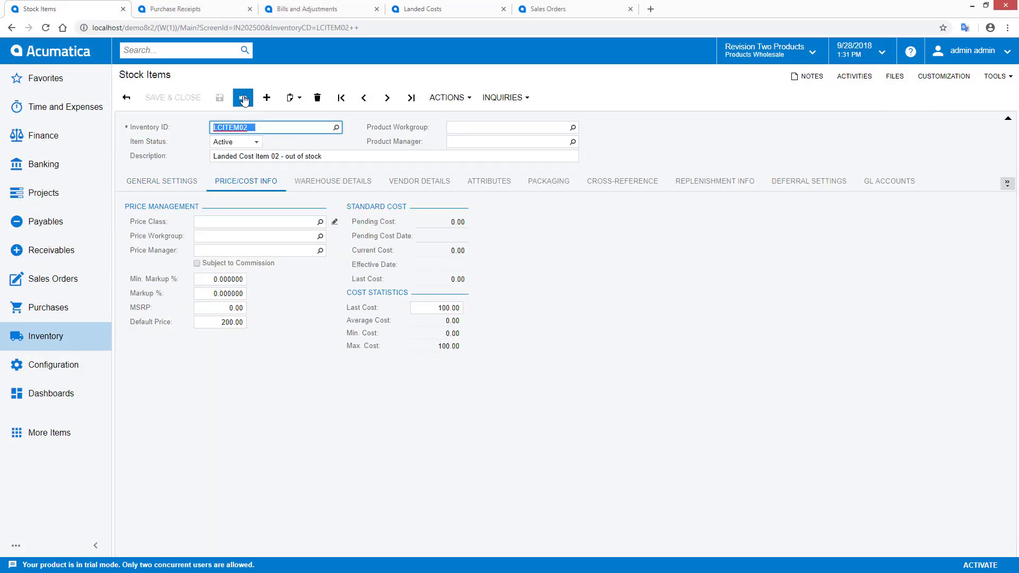
click(437, 322)
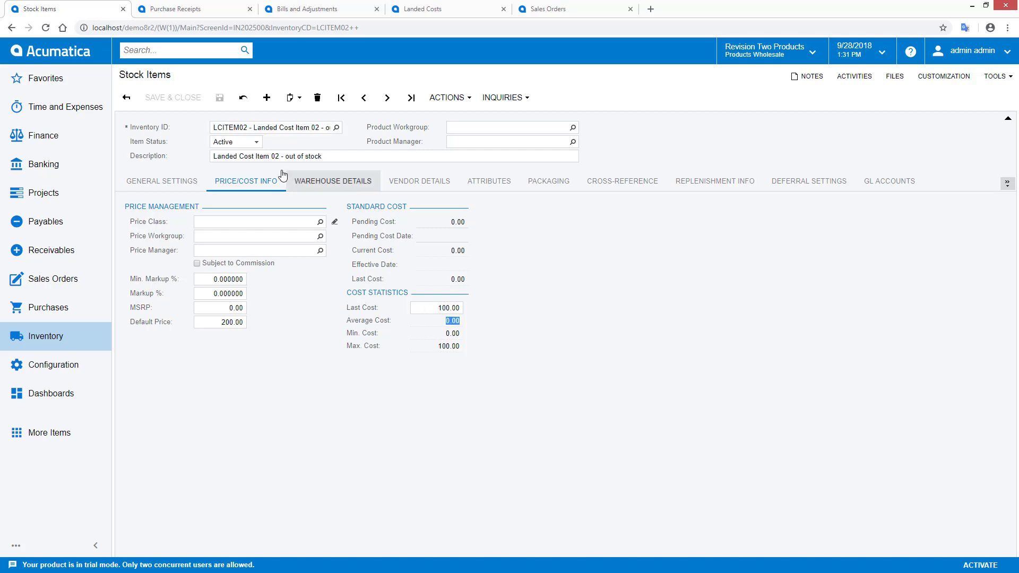
click(364, 98)
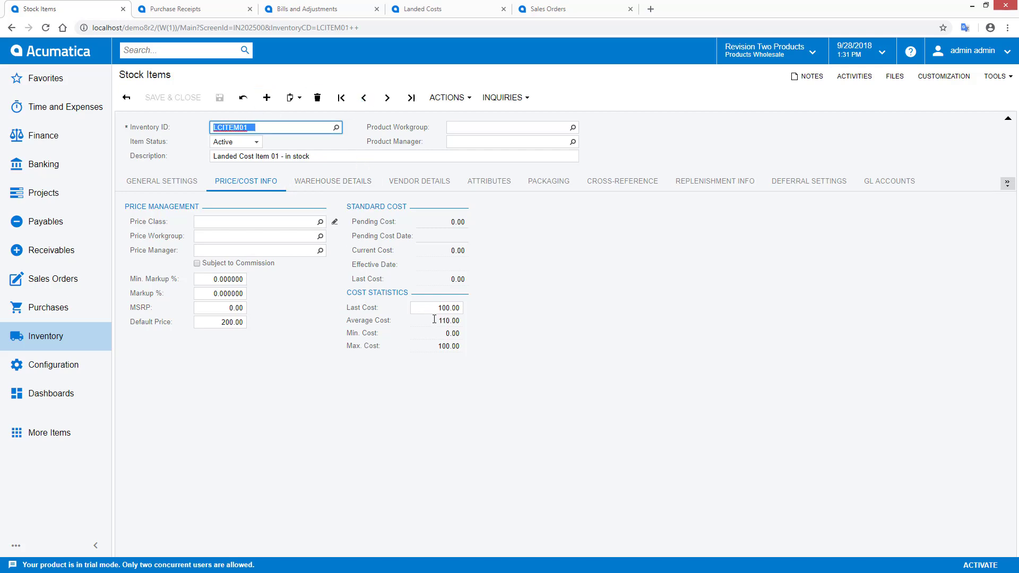
click(434, 319)
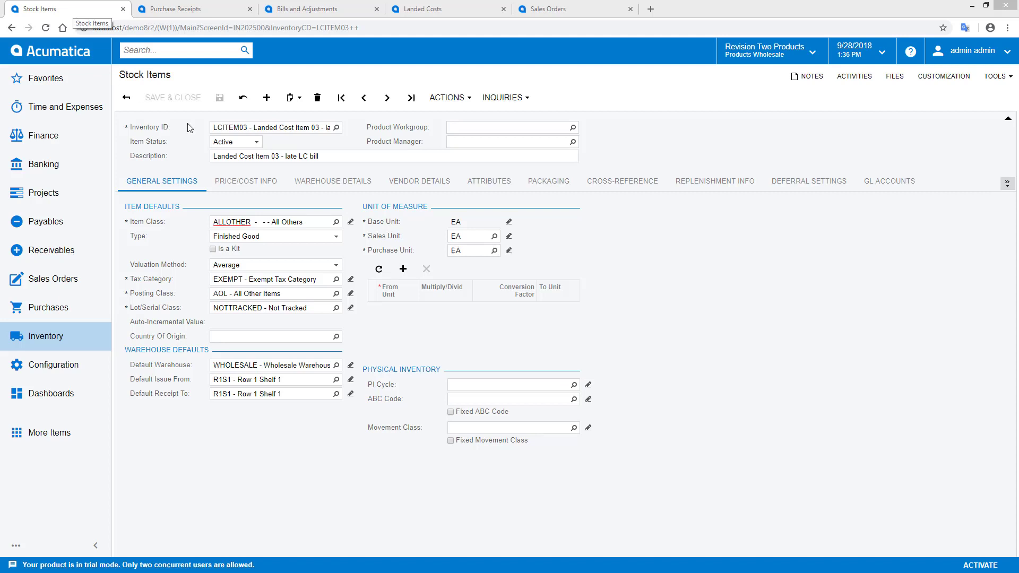
Attach purchase receipt PR000776 to landed cost LC000077.
click(252, 185)
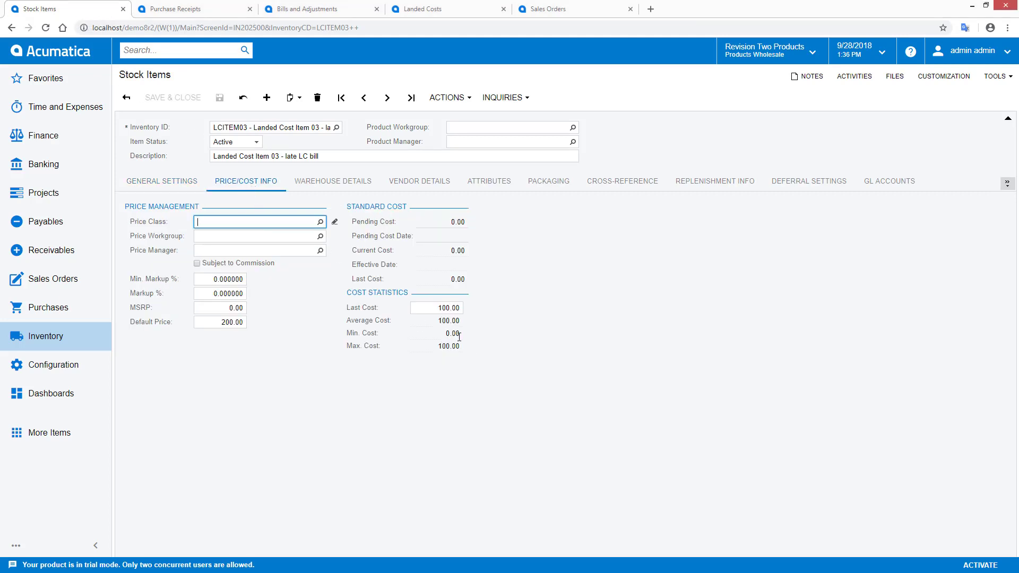
click(423, 9)
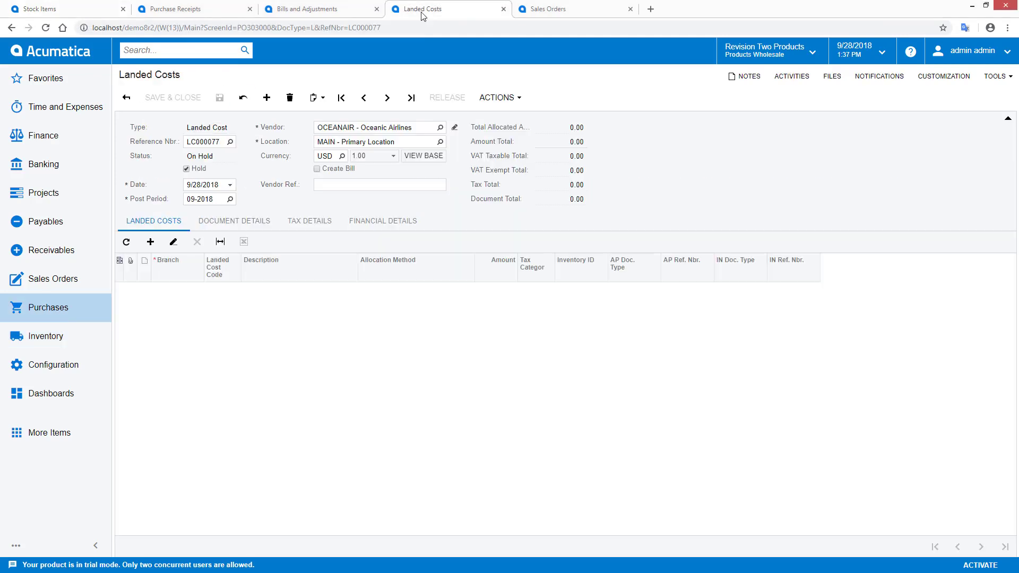
click(244, 224)
click(212, 241)
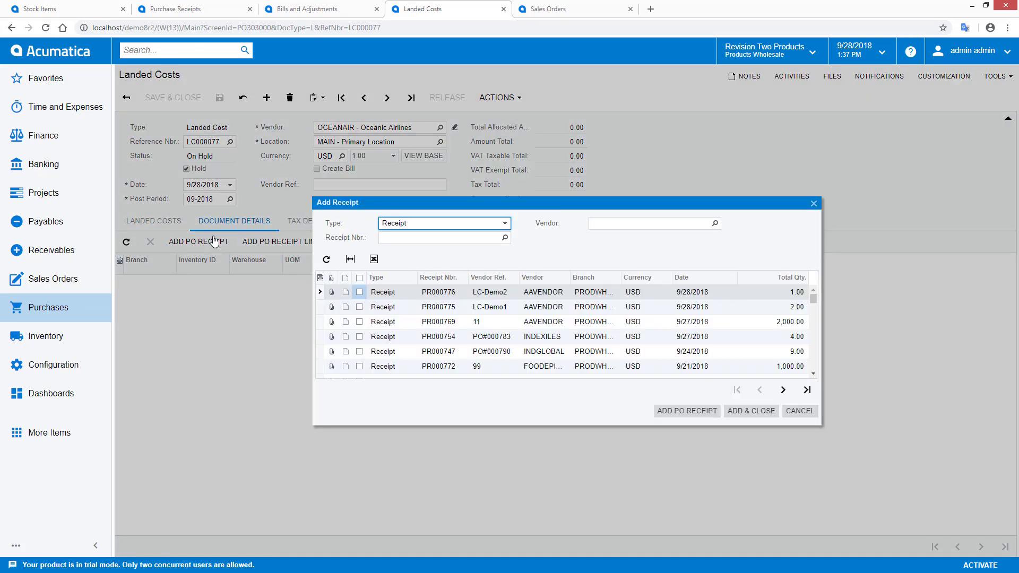
click(360, 291)
click(738, 411)
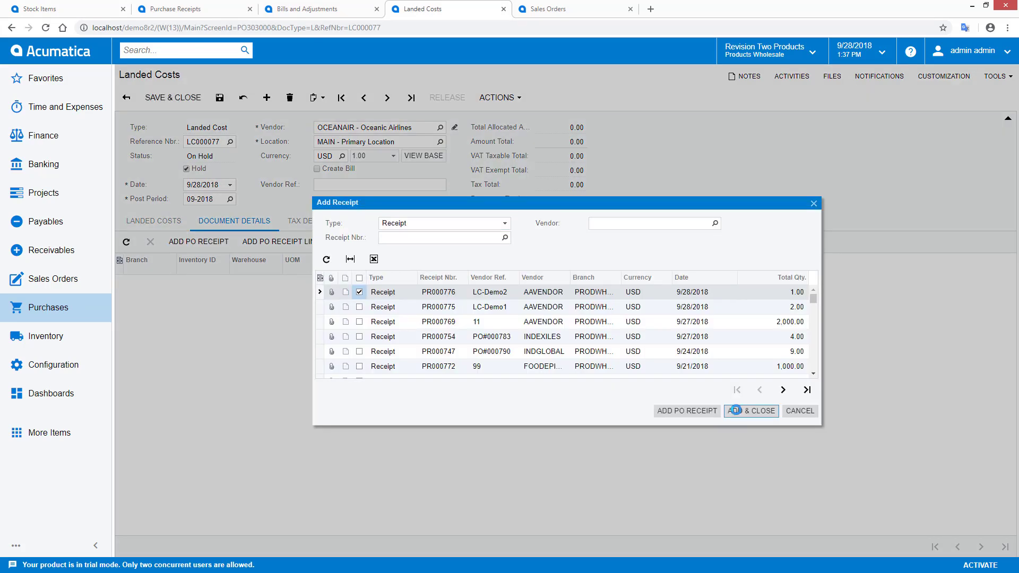
Add a 10.00 MISC landed cost line, clear Hold, and release the landed cost.
click(160, 222)
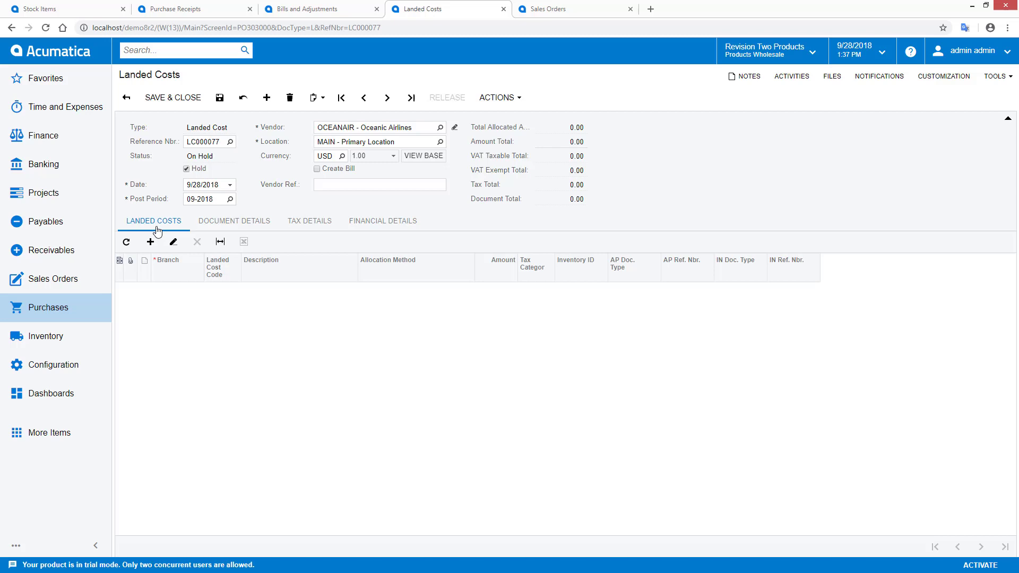
click(151, 241)
click(237, 288)
click(244, 289)
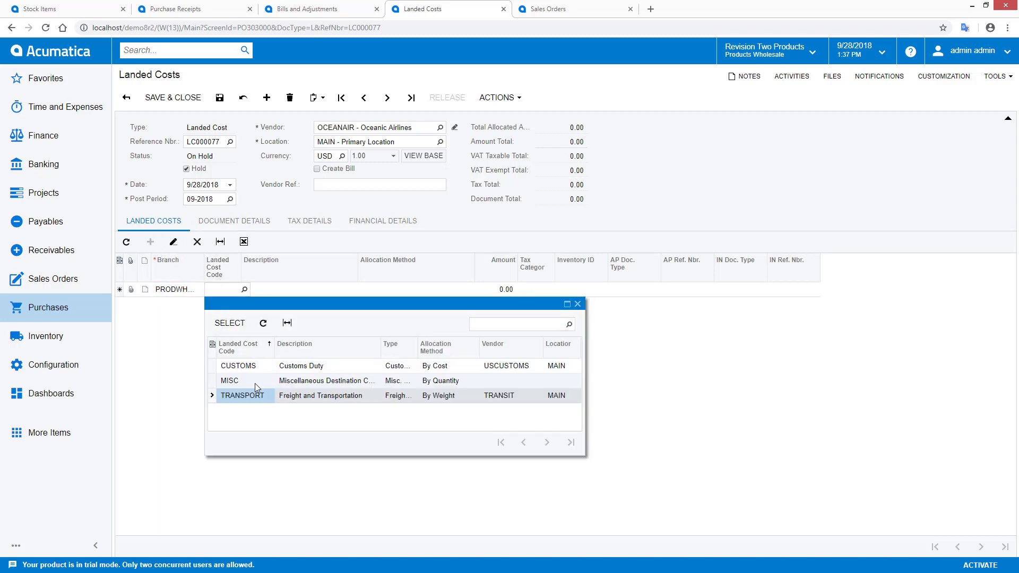
double_click(255, 383)
key(Tab)
text(10)
key(Tab)
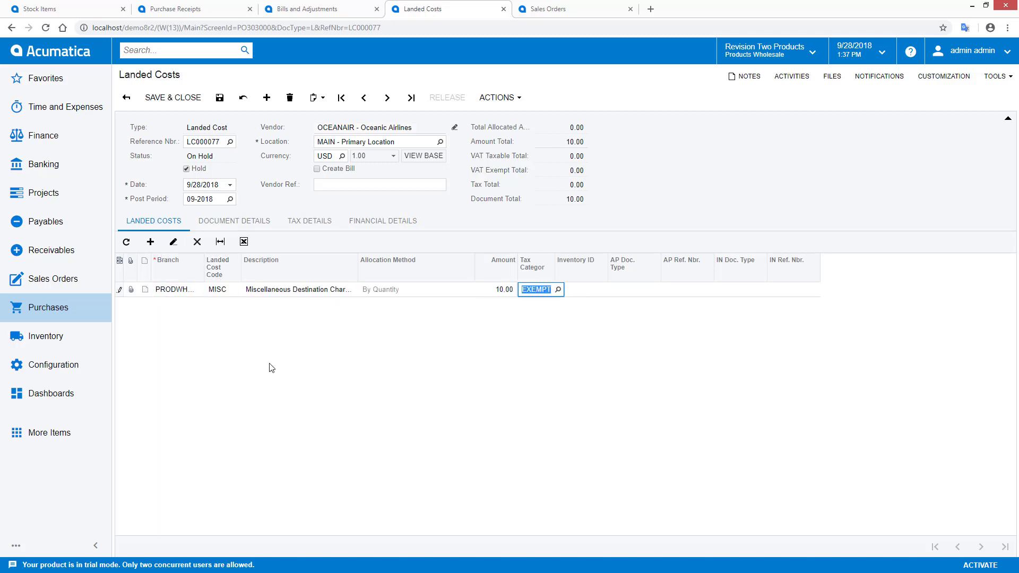
click(186, 169)
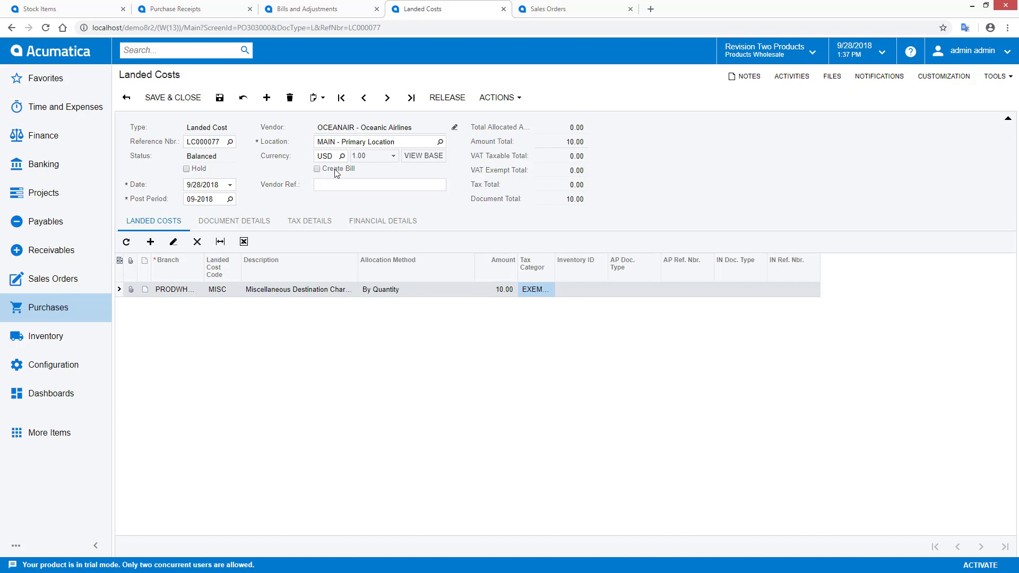
click(440, 99)
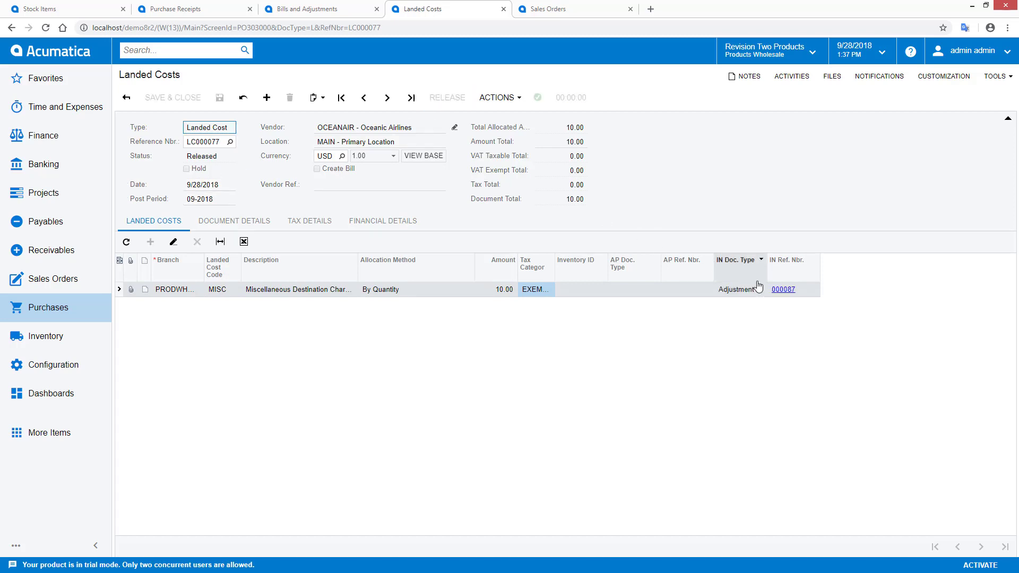
click(781, 295)
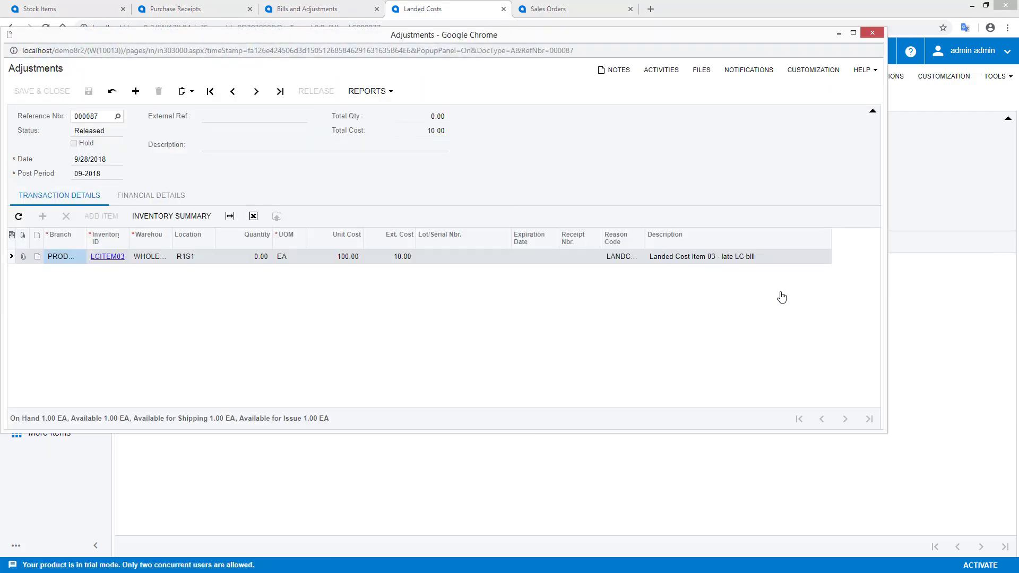
click(170, 200)
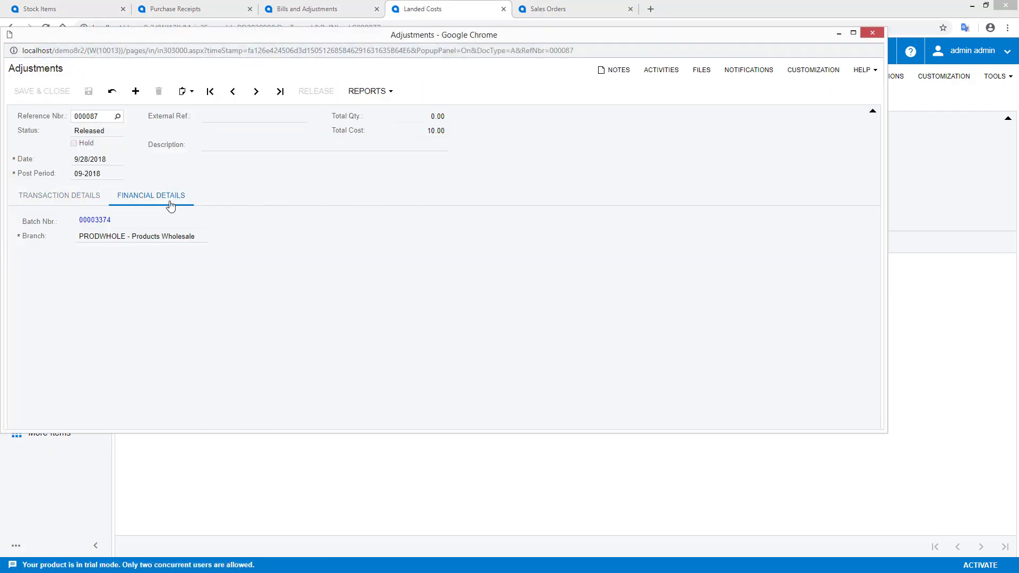
click(105, 226)
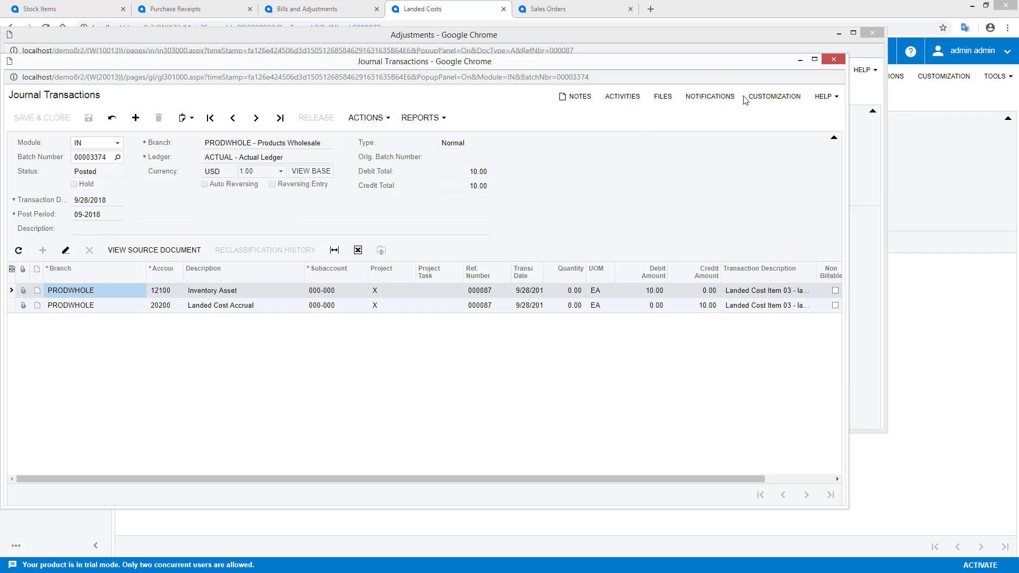
key(ctrl+w)
key(ctrl+w)
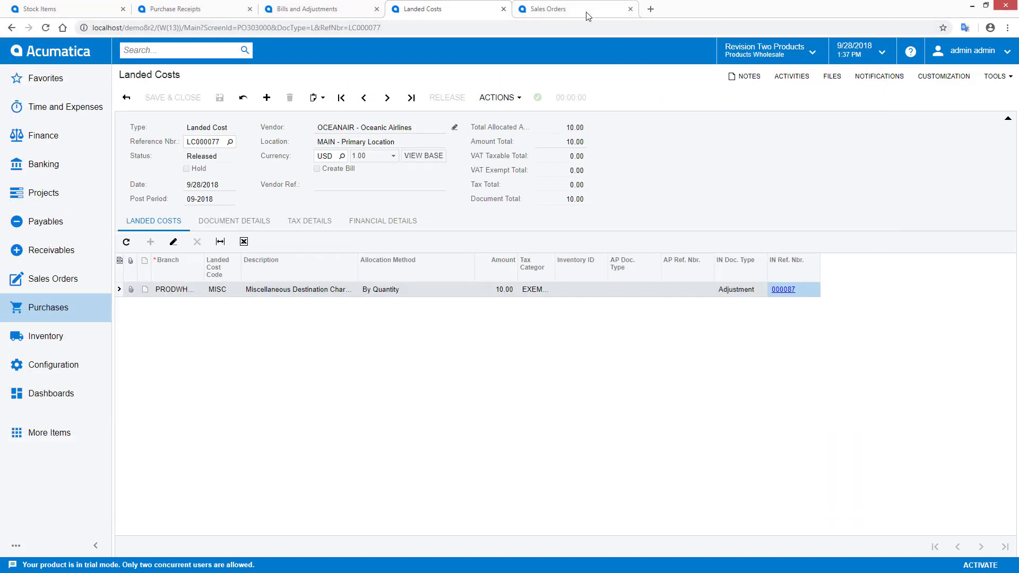
Quick Process sales order SO004471 to ship and invoice its one LCITEM03.
click(587, 15)
click(467, 98)
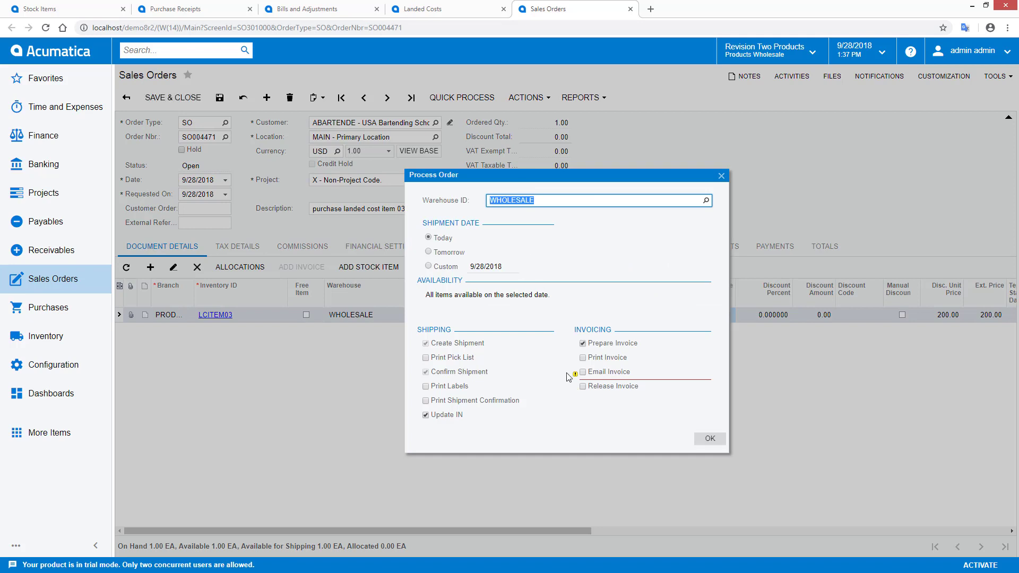
click(709, 440)
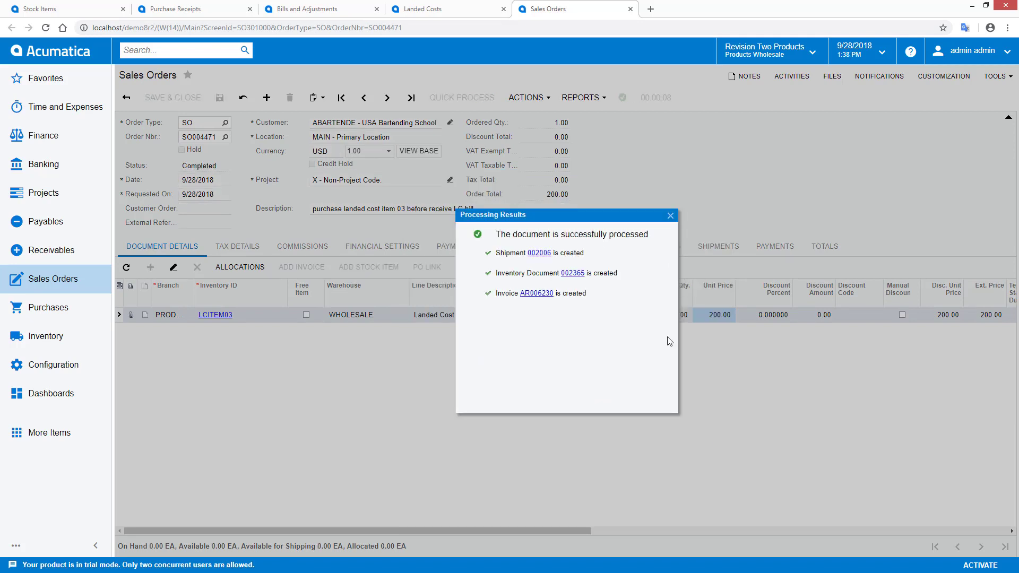
click(670, 216)
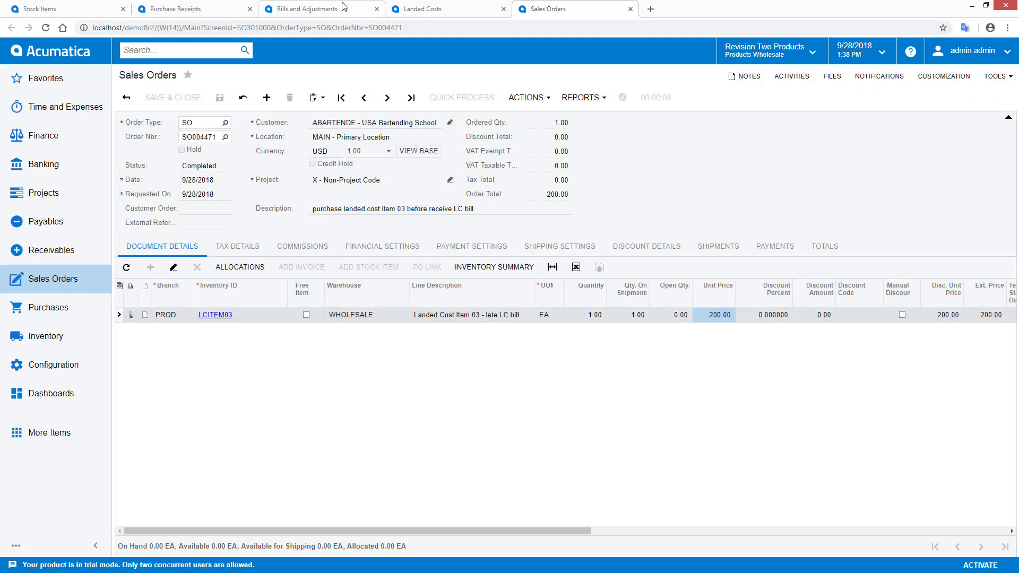
click(313, 9)
Start a new bill for vendor OCEANAIR with vendor reference LC-Demo2 and description 'late LC bill'.
click(266, 97)
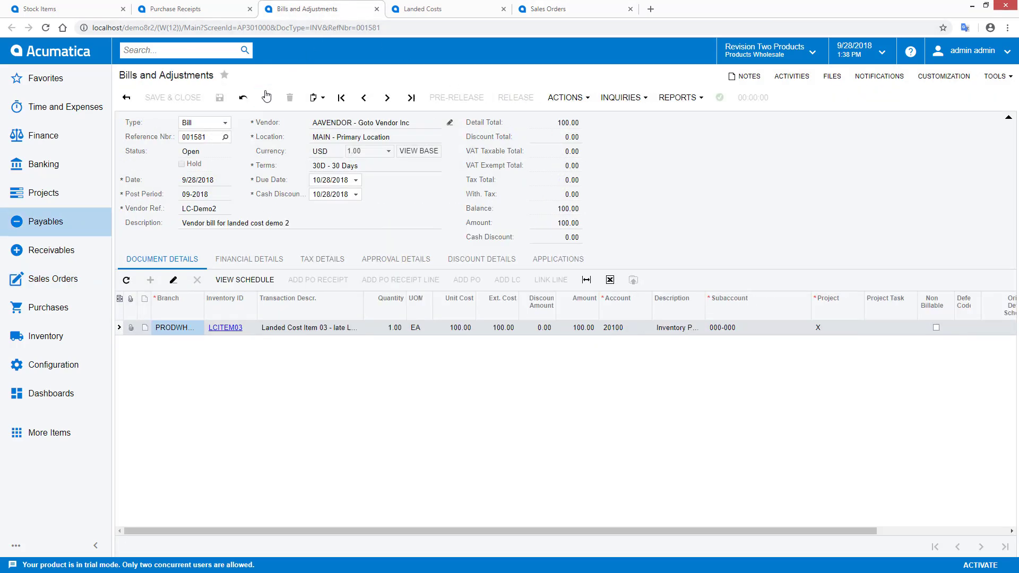
click(336, 123)
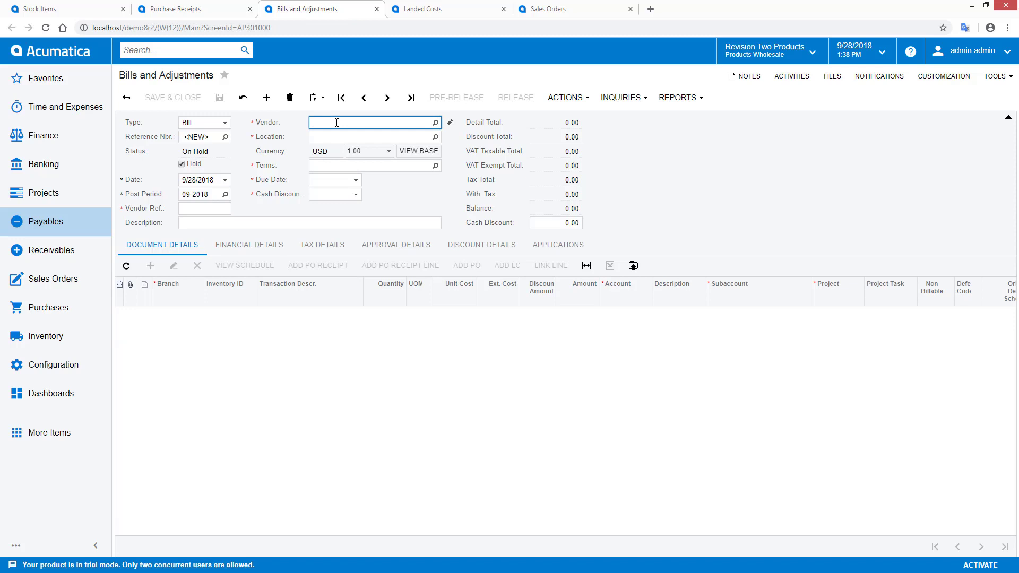
text(OCEANAIR)
key(Return)
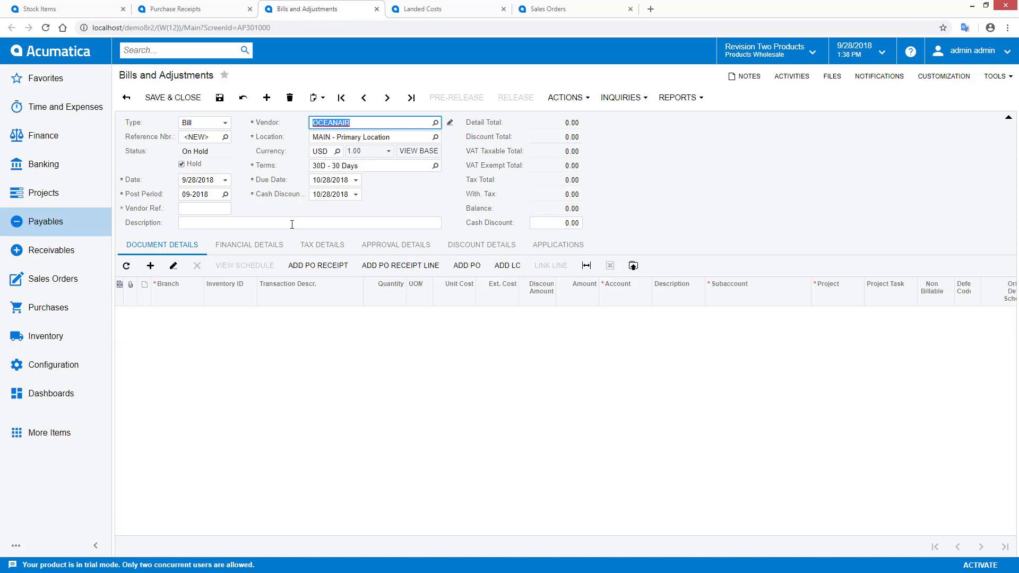
click(205, 210)
text(LC-Demo2)
click(259, 219)
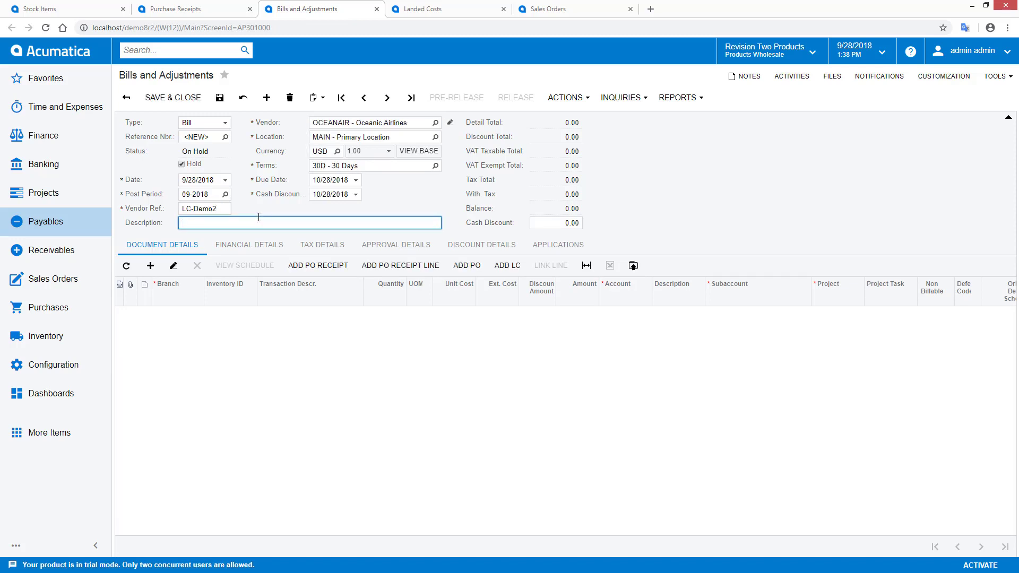
text(late LC bill)
Add landed cost LC000077 at unit cost 15.00, save the bill, and take it off hold.
click(507, 266)
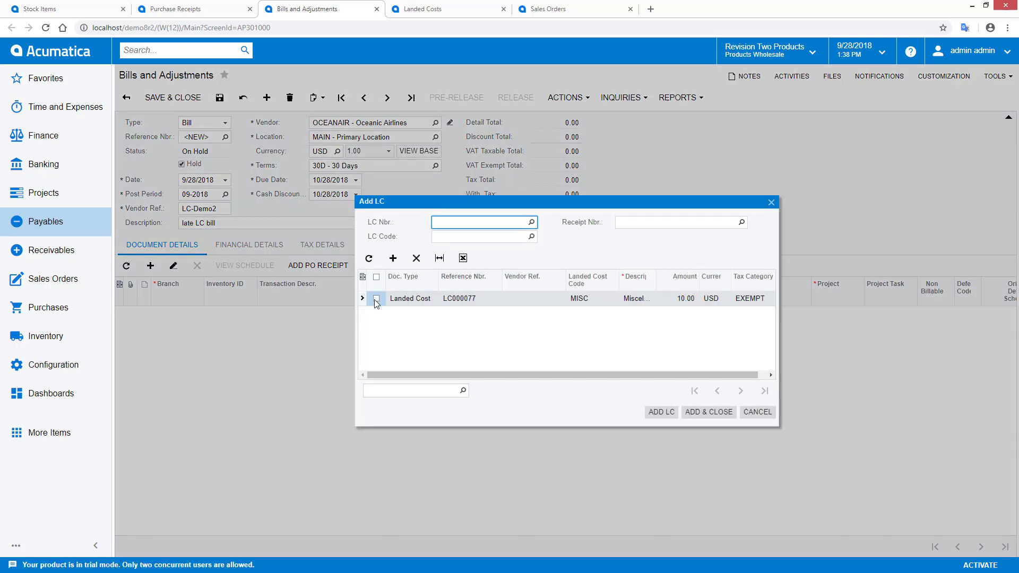
click(376, 299)
click(707, 415)
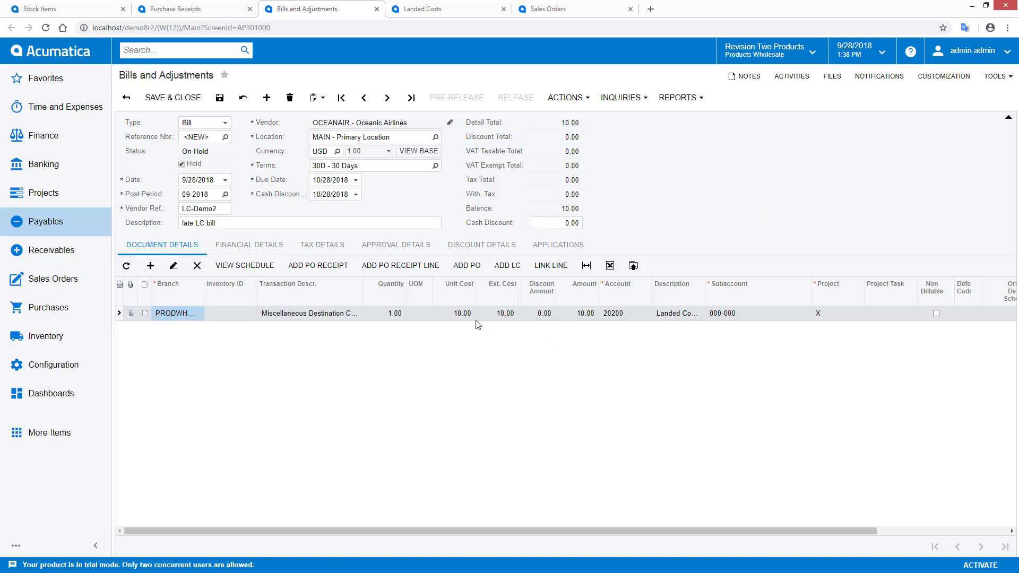
click(455, 314)
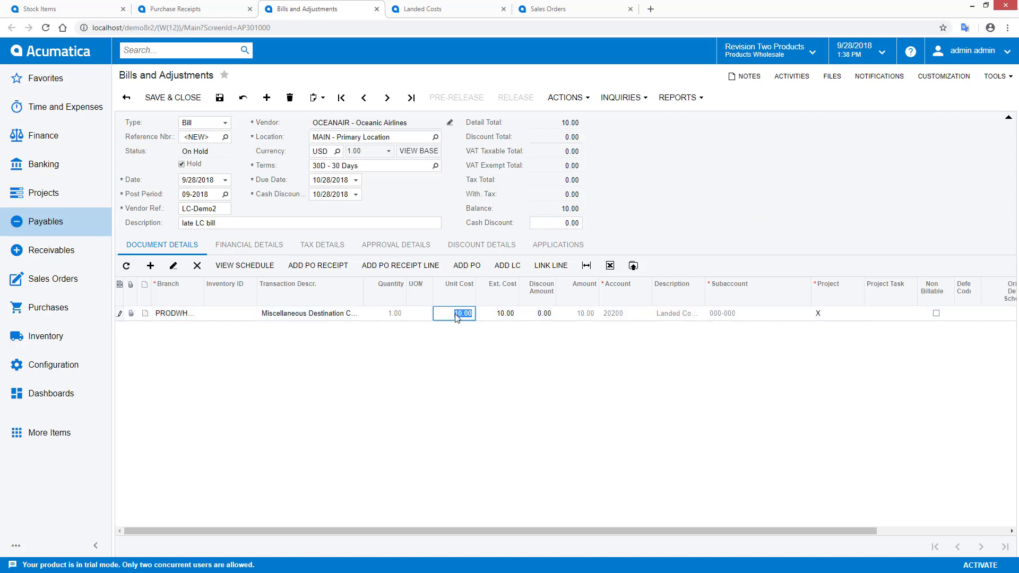
text(15)
key(Tab)
click(220, 97)
click(182, 165)
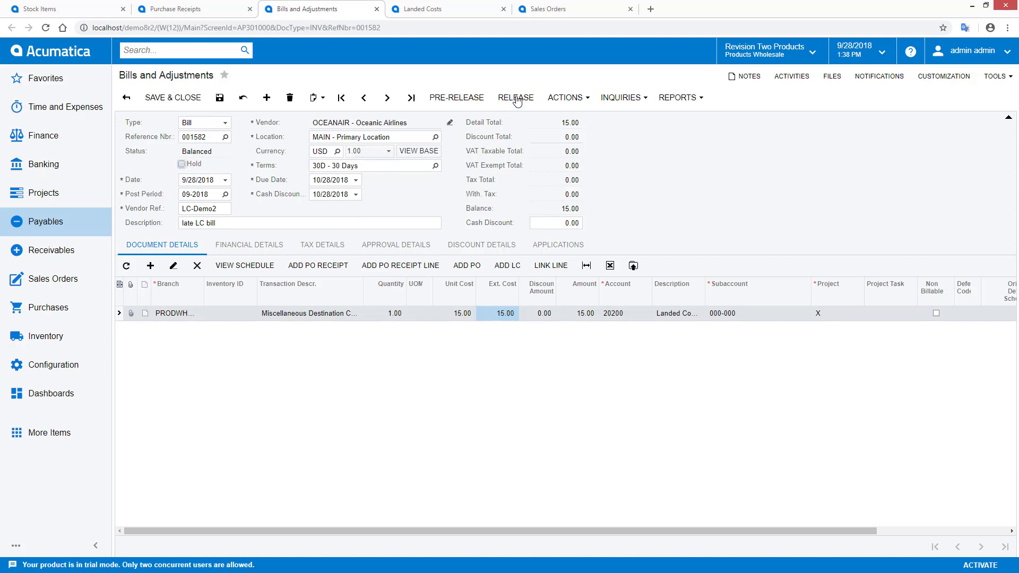
Release bill 001582 and view its journal batch AP002440 from the financial details.
click(514, 99)
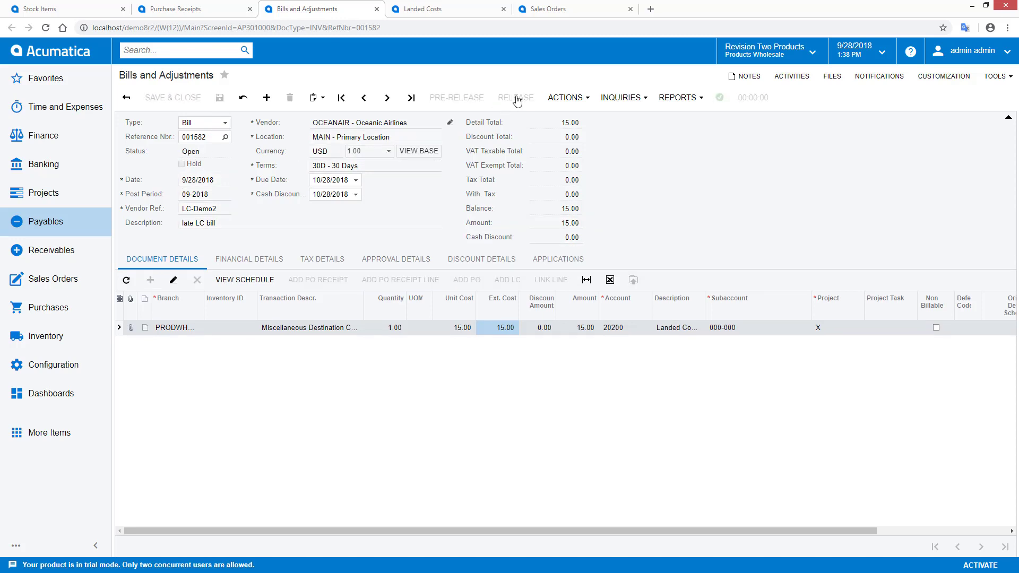
click(250, 260)
click(225, 299)
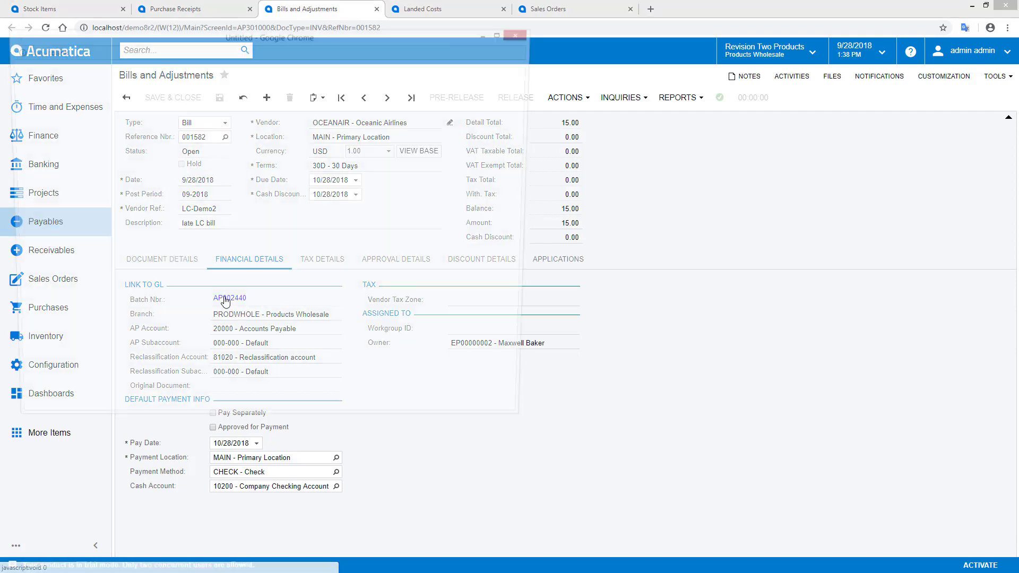